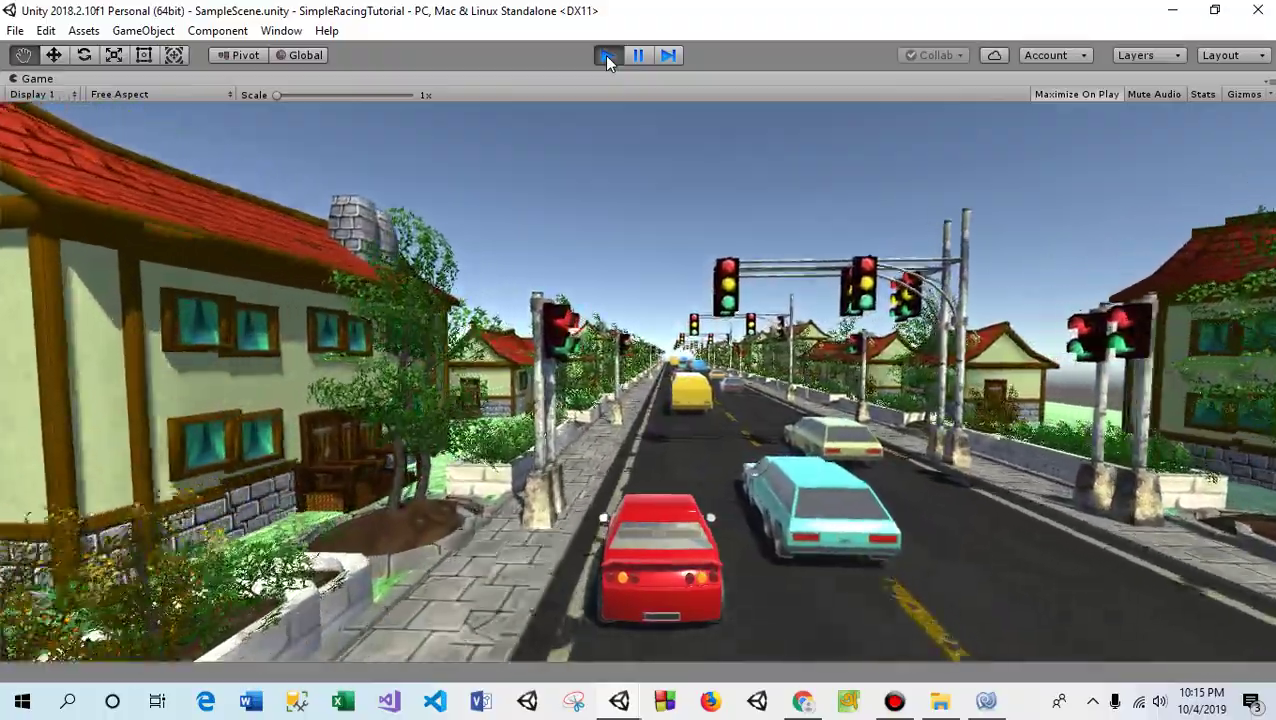
Stop the running racing game preview to leave Play mode.
{"action": "left_click", "coordinate": [607, 57]}
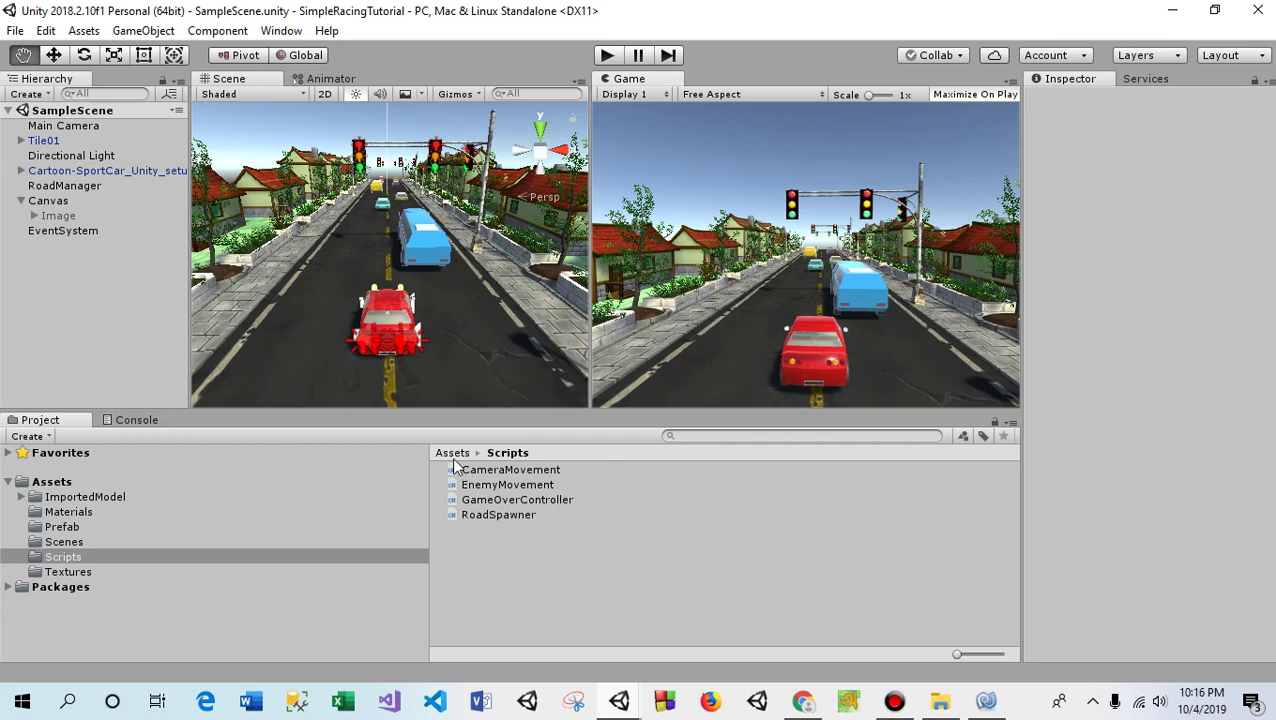
Create a C# script named RestartController in Assets/Scripts and open it in MonoDevelop.
{"action": "left_click", "coordinate": [452, 453]}
{"action": "double_click", "coordinate": [493, 531]}
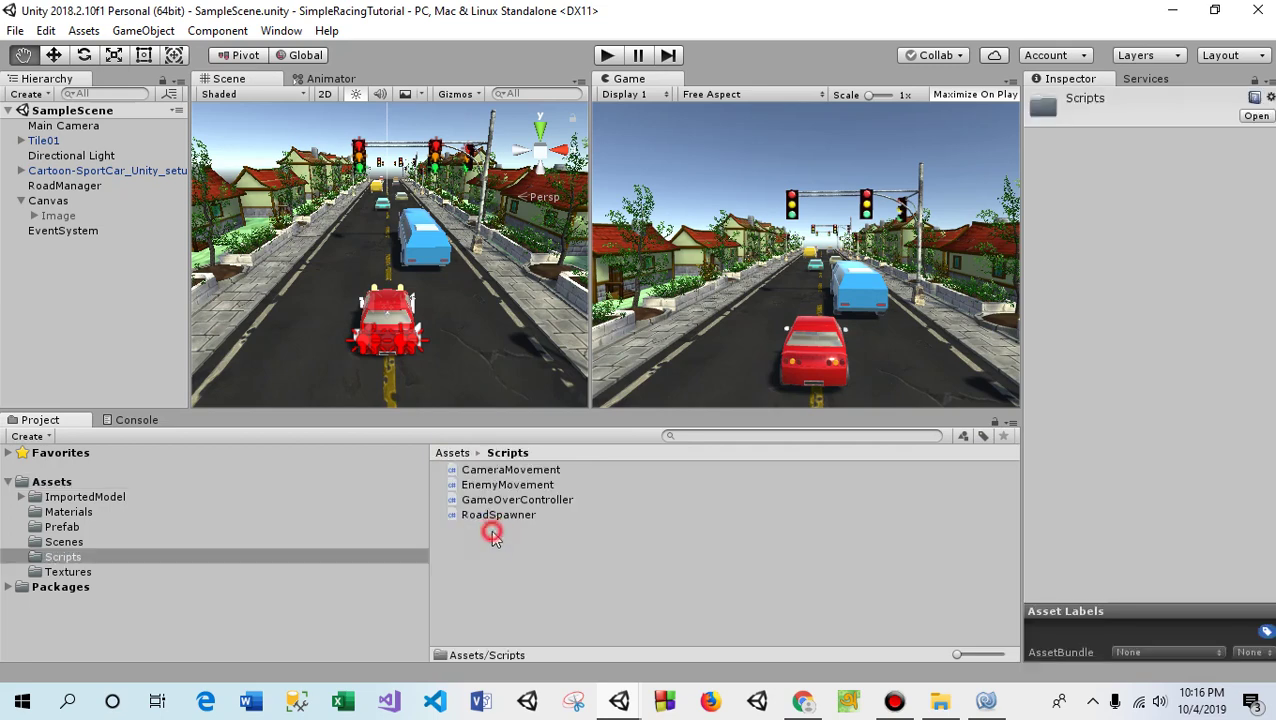
{"action": "right_click", "coordinate": [501, 557]}
{"action": "mouse_move", "coordinate": [638, 118]}
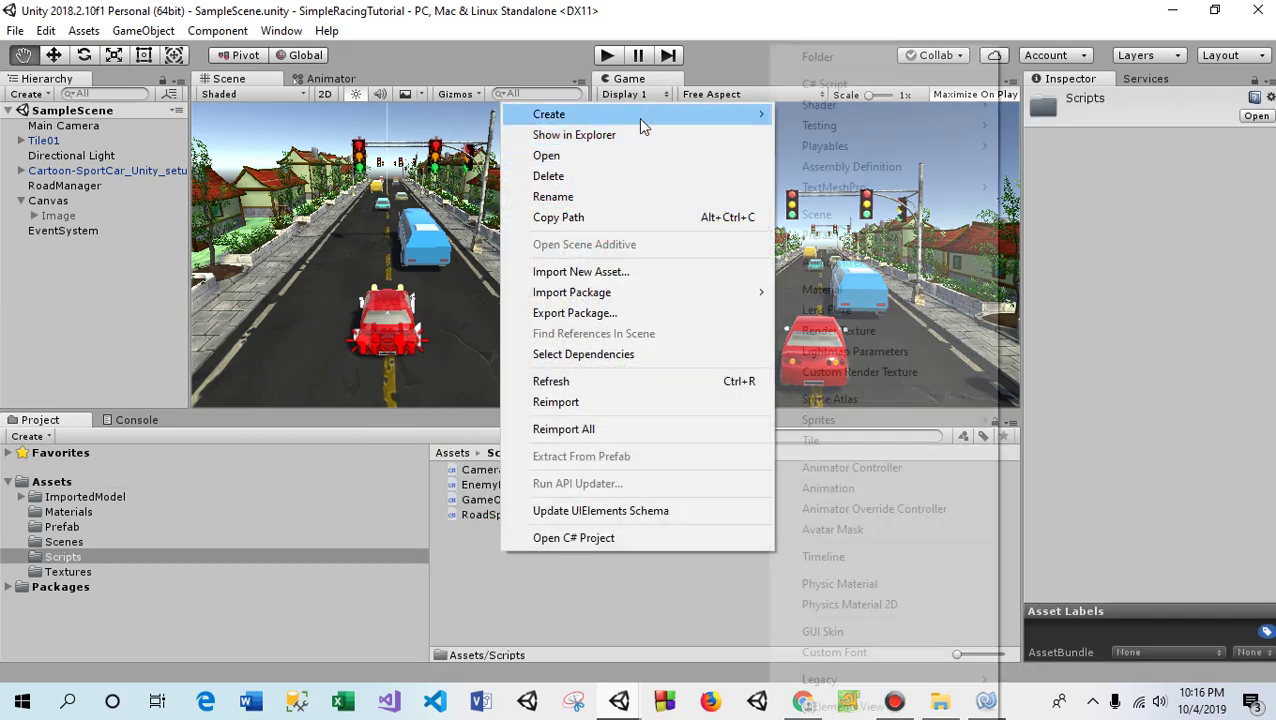
{"action": "left_click", "coordinate": [826, 85]}
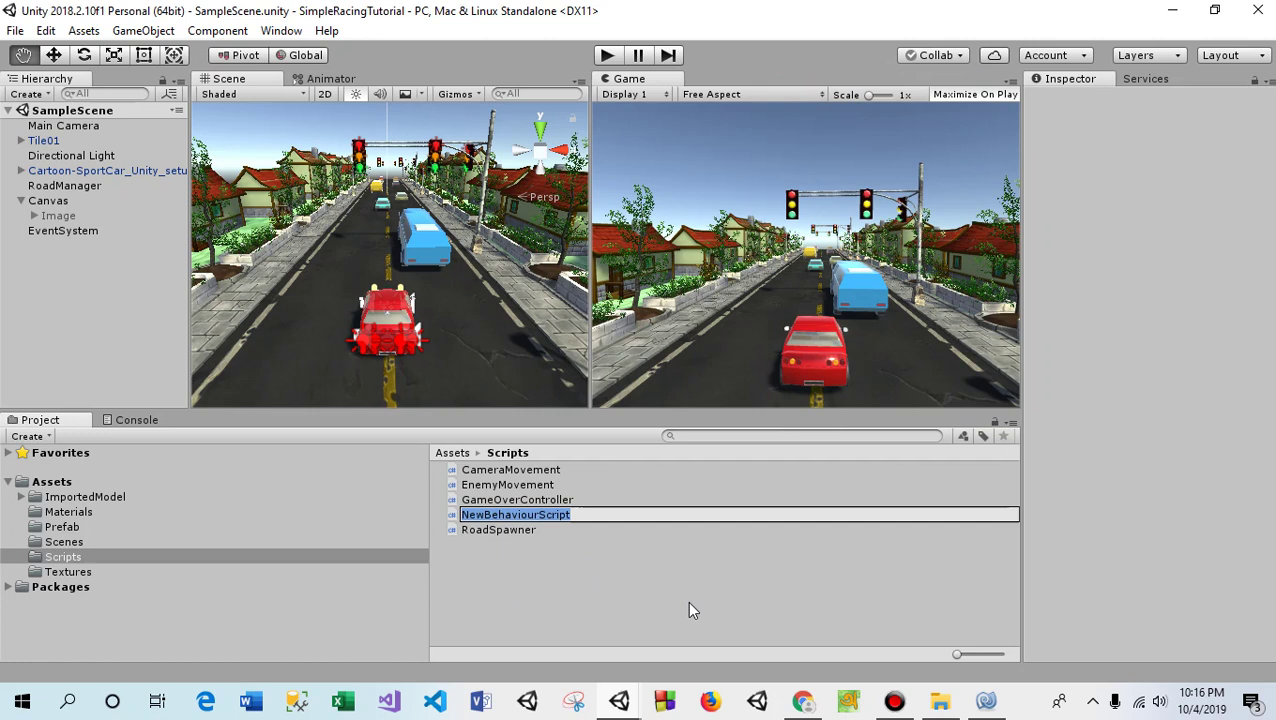
{"action": "type", "text": "Rest"}
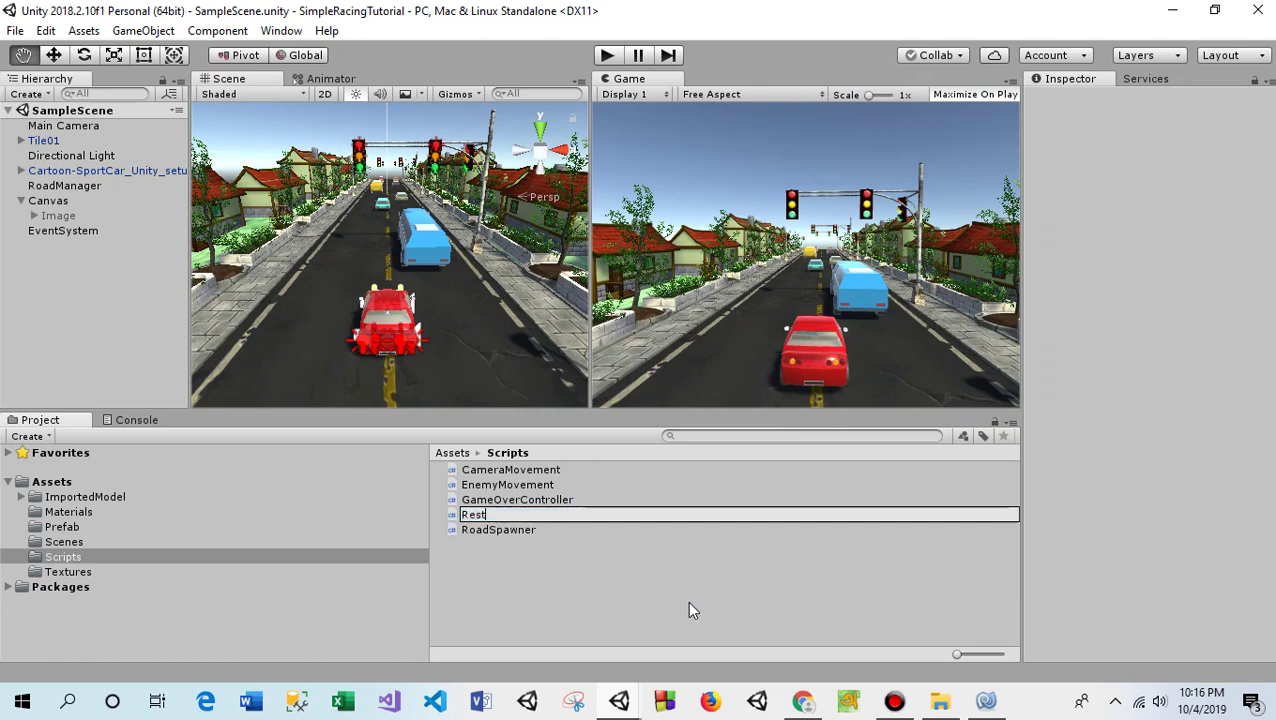
{"action": "type", "text": "artContr"}
{"action": "type", "text": "oller"}
{"action": "key", "text": "Return"}
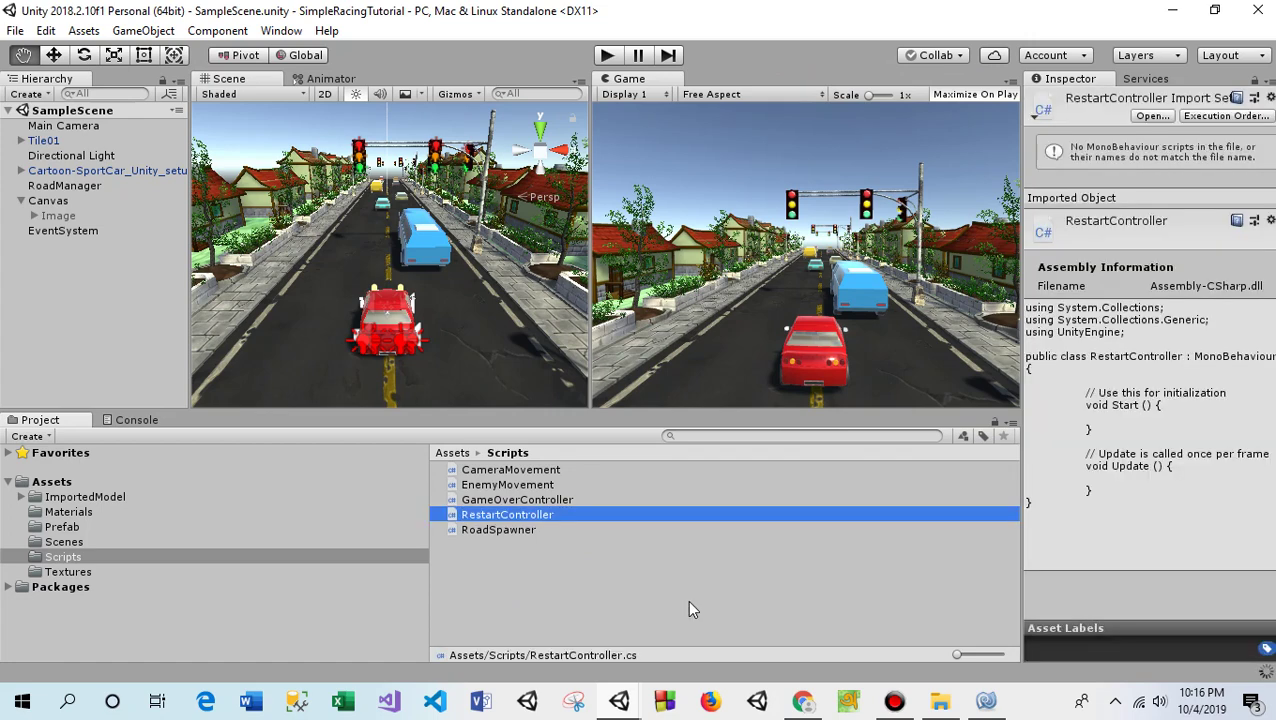
{"action": "left_click", "coordinate": [1150, 116]}
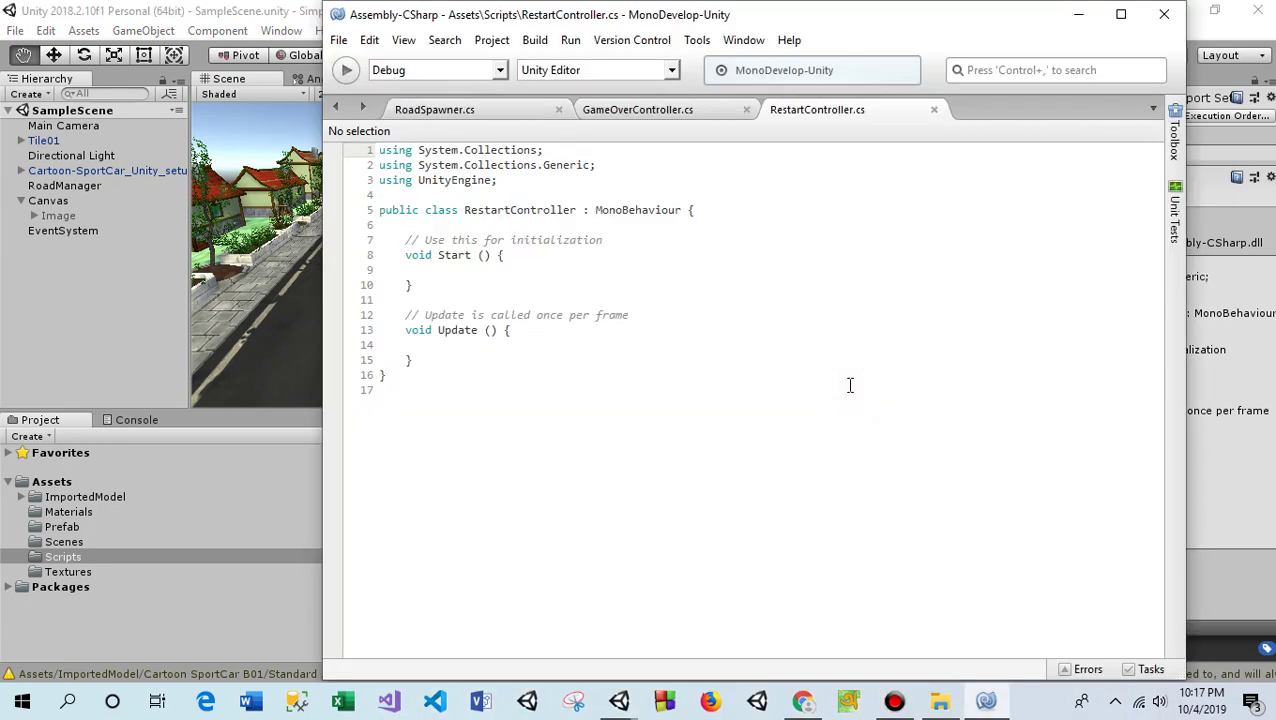
Declare an empty public void RestartGame() method below Update in RestartController, using autocomplete.
{"action": "left_click", "coordinate": [441, 360]}
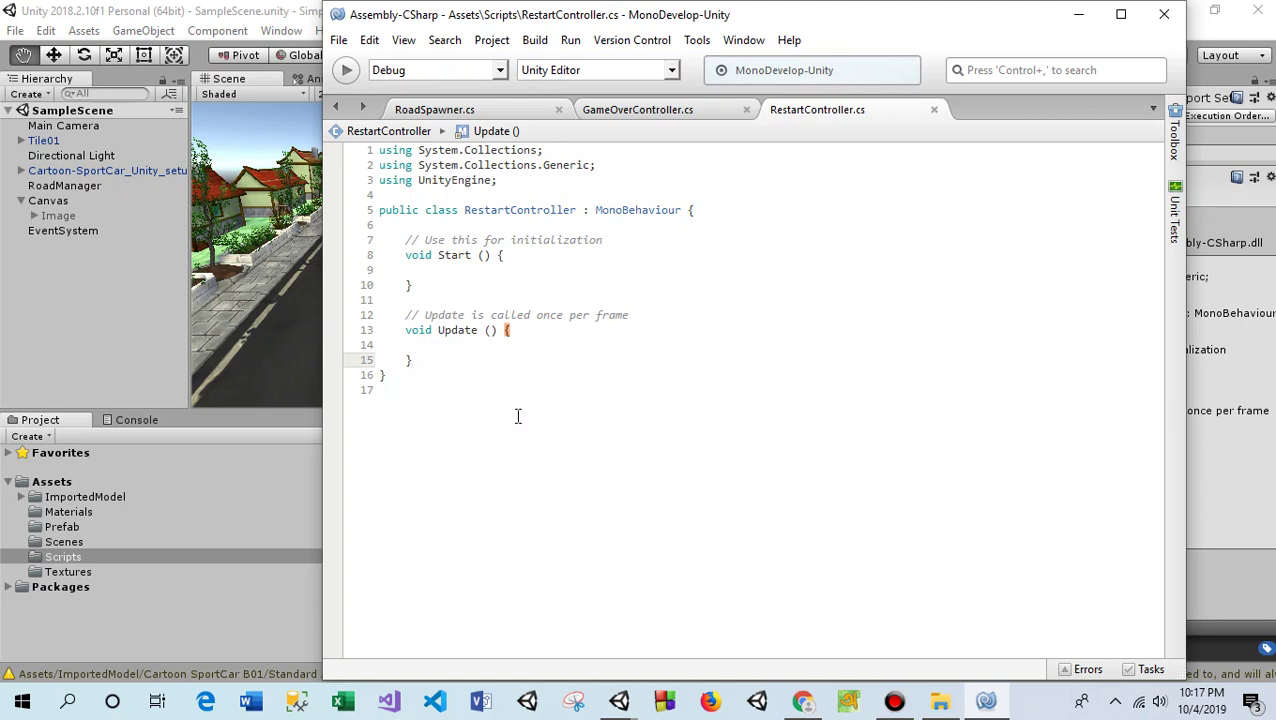
{"action": "key", "text": "Return"}
{"action": "key", "text": "Return"}
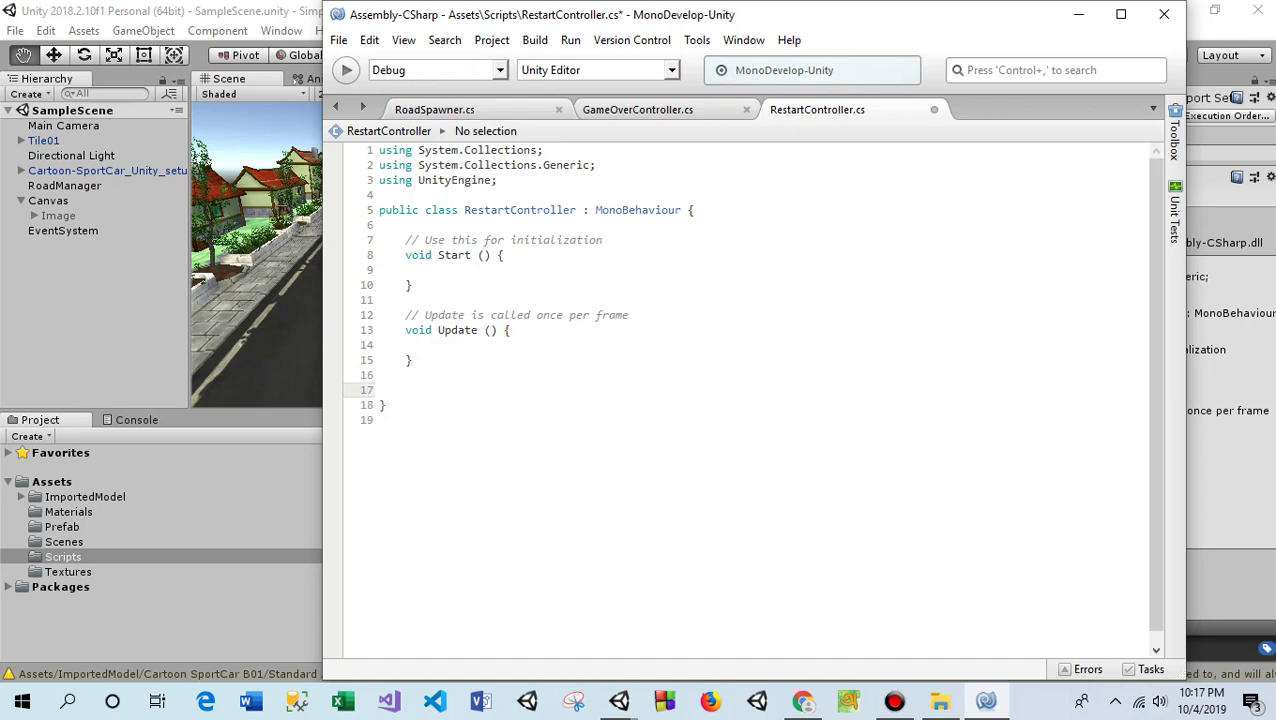
{"action": "type", "text": "pu"}
{"action": "key", "text": "Return"}
{"action": "type", "text": "public voi"}
{"action": "left_click", "coordinate": [379, 404]}
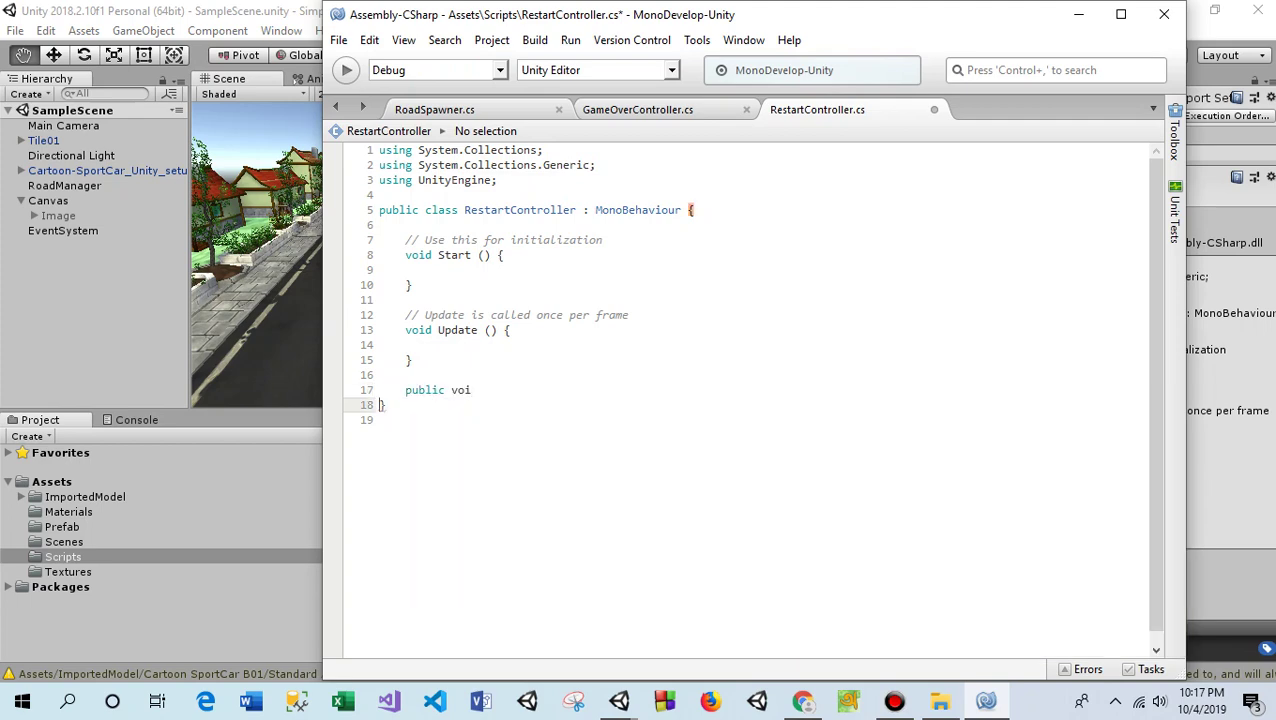
{"action": "left_click", "coordinate": [512, 391]}
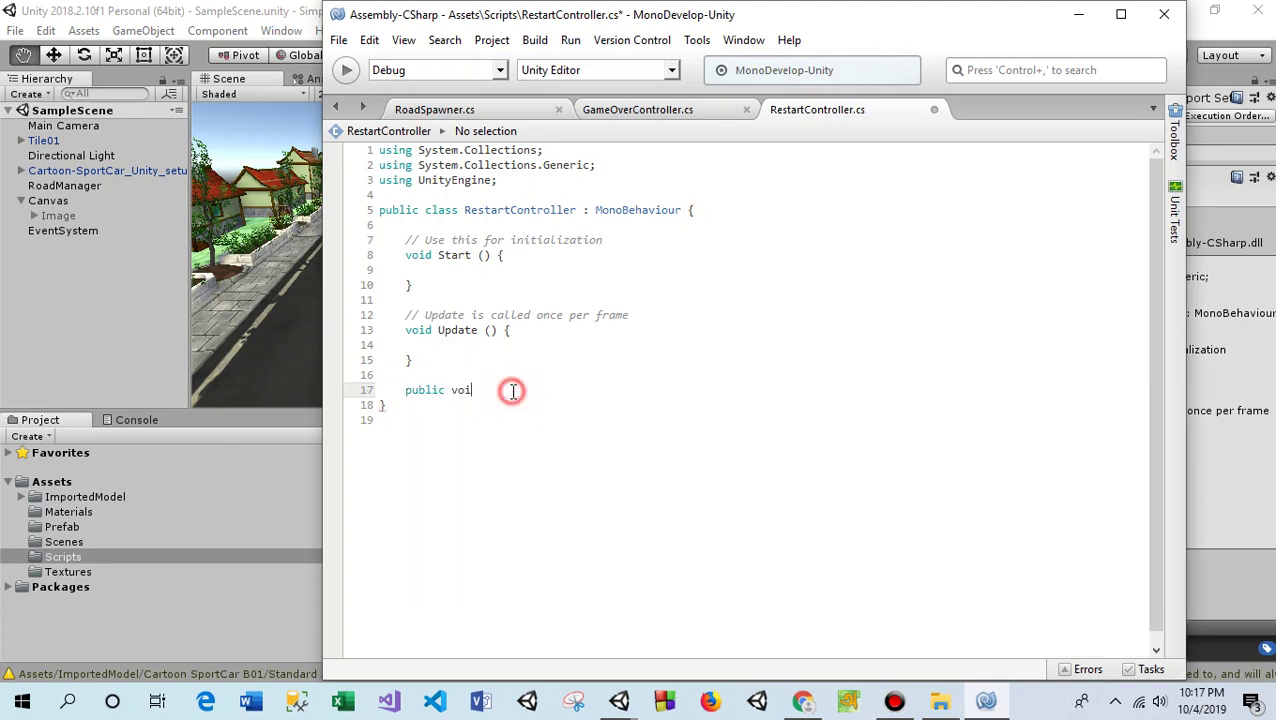
{"action": "key", "text": "BackSpace"}
{"action": "key", "text": "BackSpace"}
{"action": "key", "text": "BackSpace"}
{"action": "type", "text": "vo"}
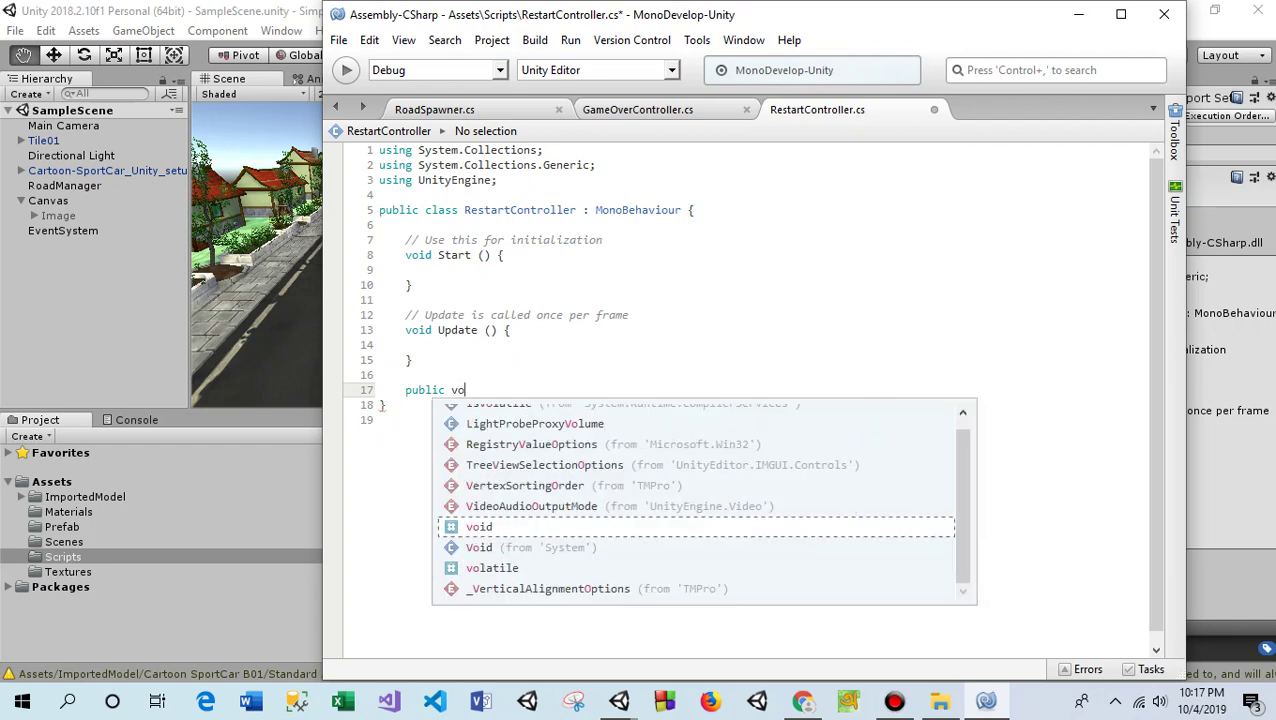
{"action": "type", "text": "i"}
{"action": "key", "text": "Return"}
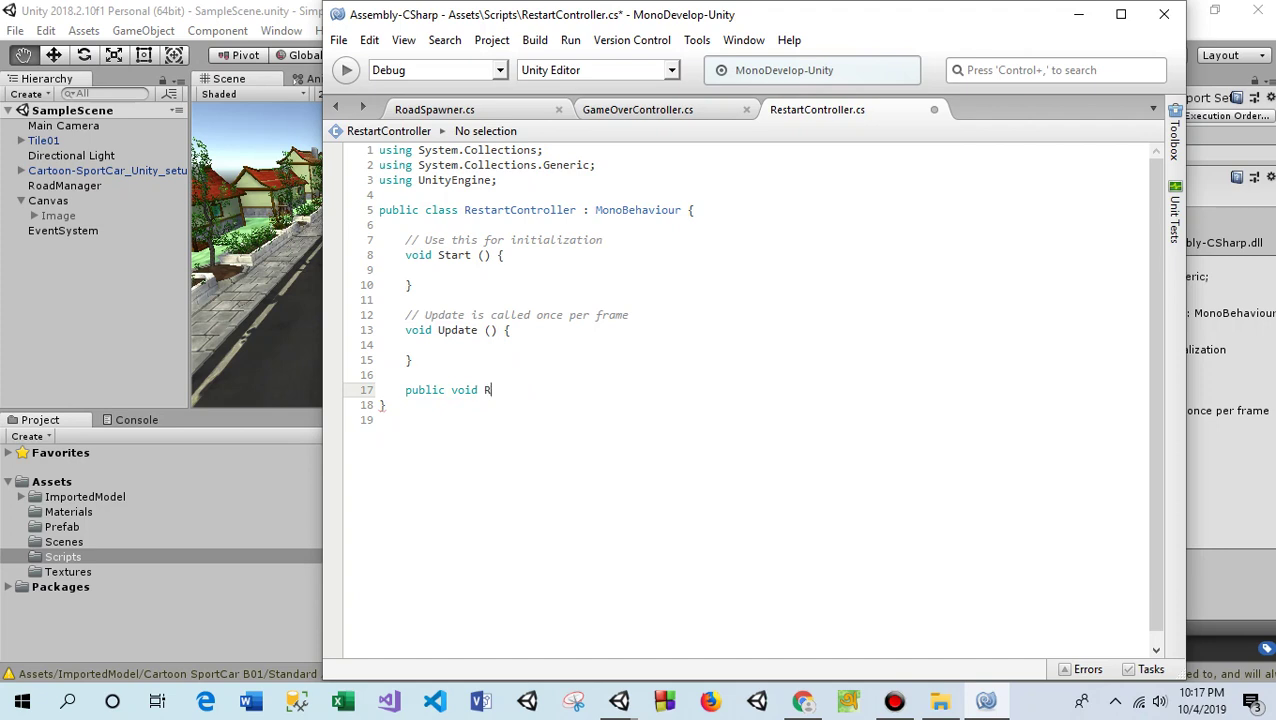
{"action": "type", "text": "estartG"}
{"action": "type", "text": "ame()"}
{"action": "type", "text": "{"}
{"action": "key", "text": "Return"}
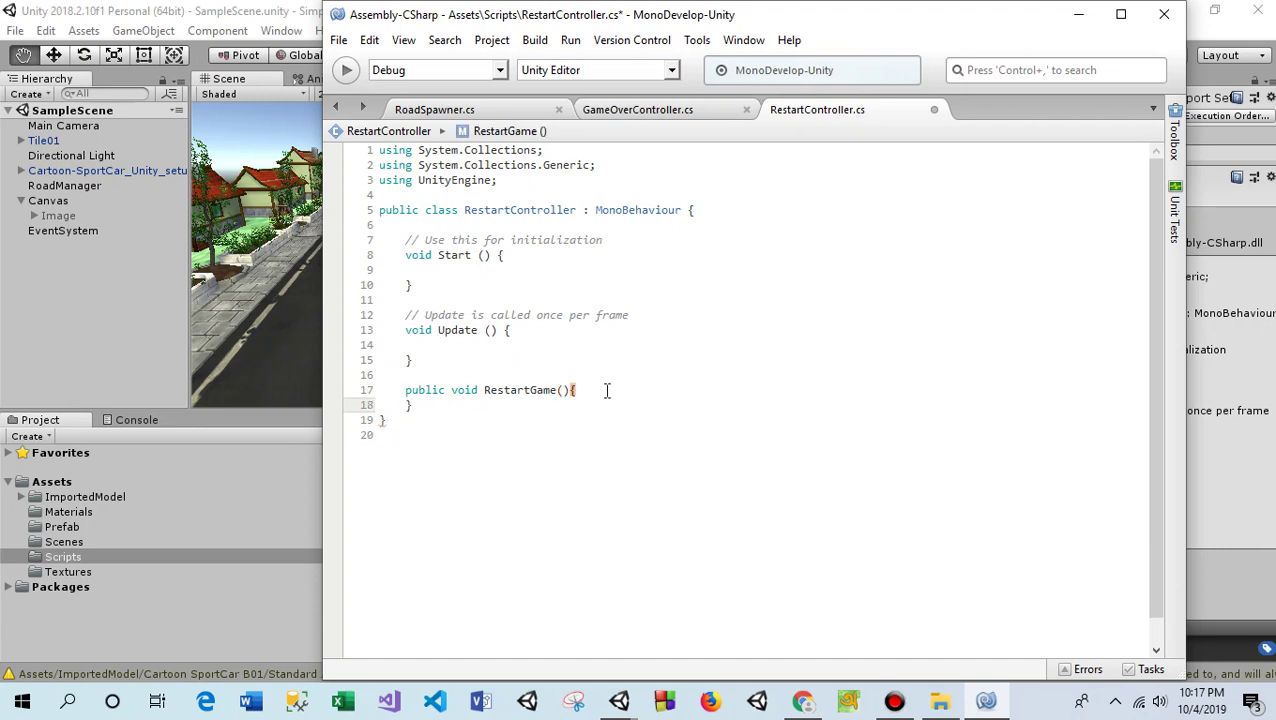
Make RestartGame call SceneManager.LoadScene(0), importing UnityEngine.SceneManagement.
{"action": "key", "text": "Return"}
{"action": "type", "text": "Scene"}
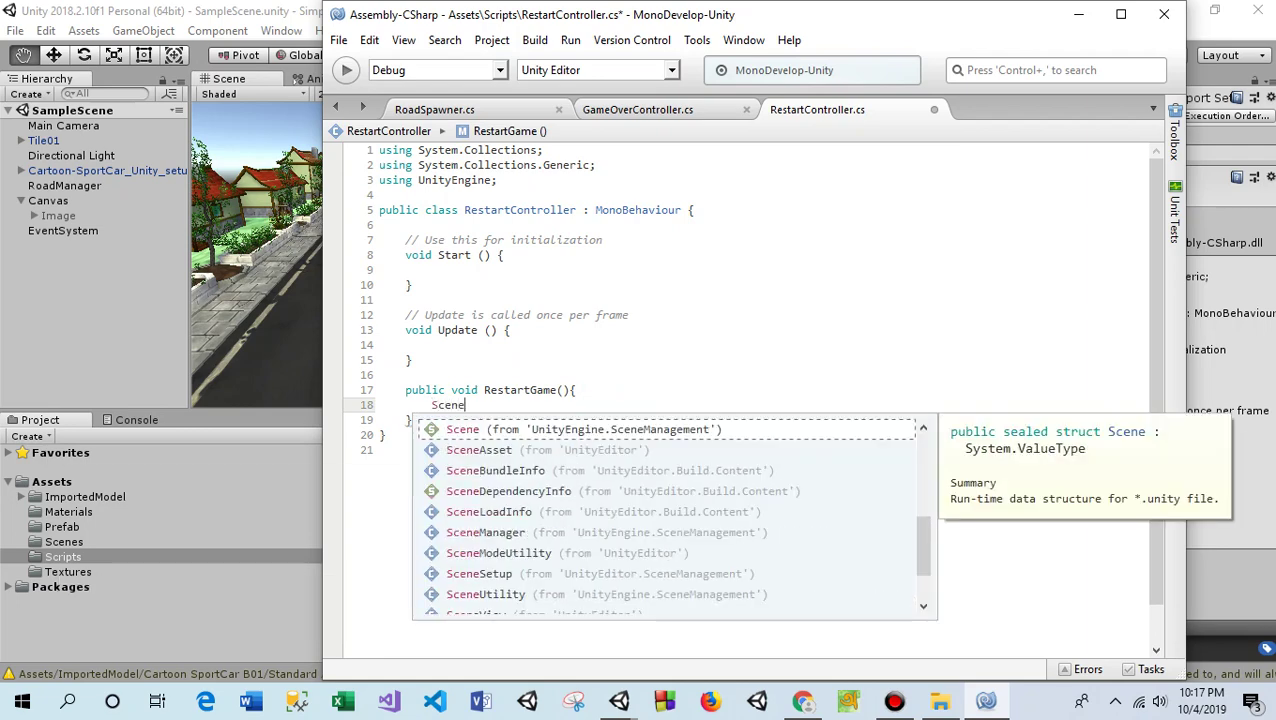
{"action": "type", "text": "Mana"}
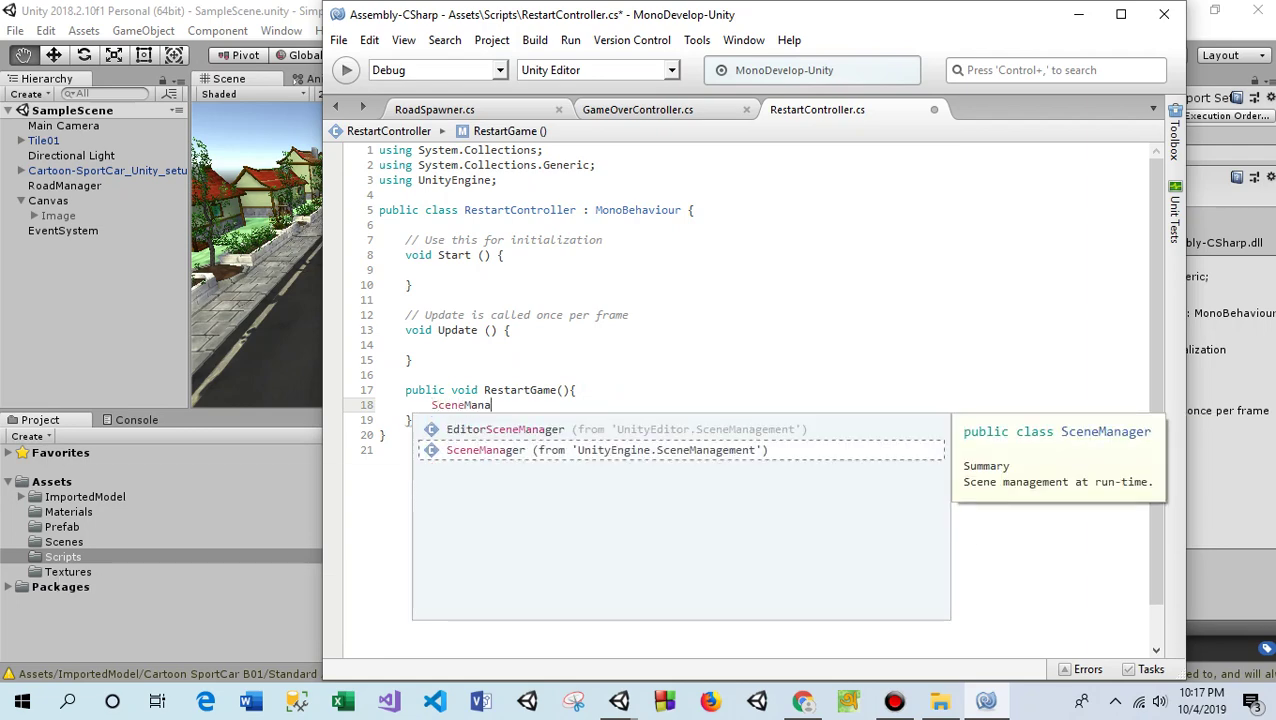
{"action": "double_click", "coordinate": [620, 452]}
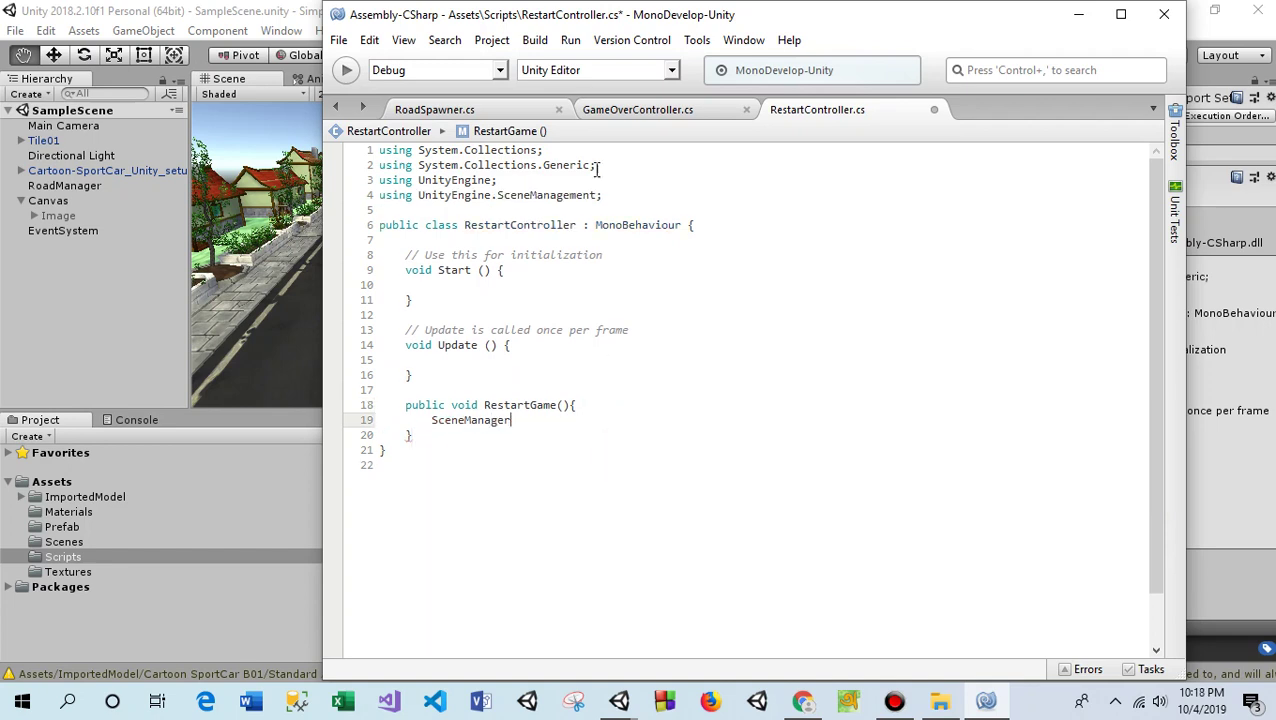
{"action": "left_click", "coordinate": [628, 195]}
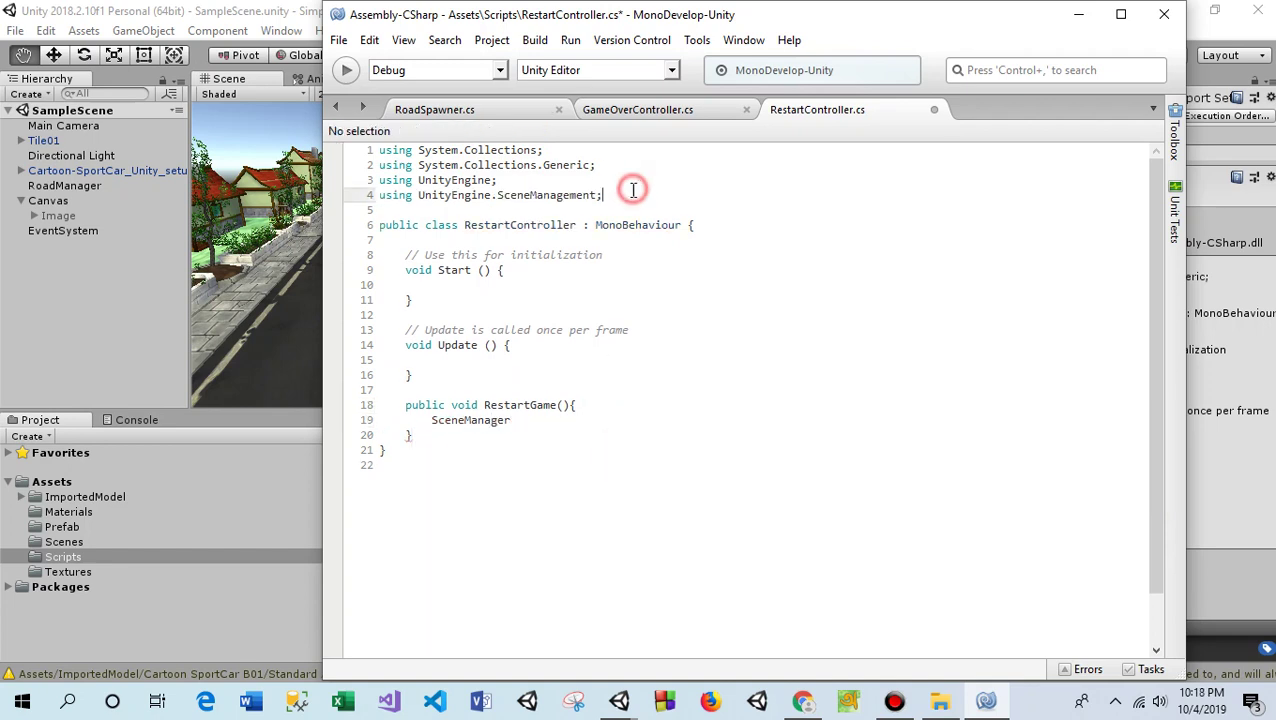
{"action": "left_click", "coordinate": [516, 421]}
{"action": "type", "text": "."}
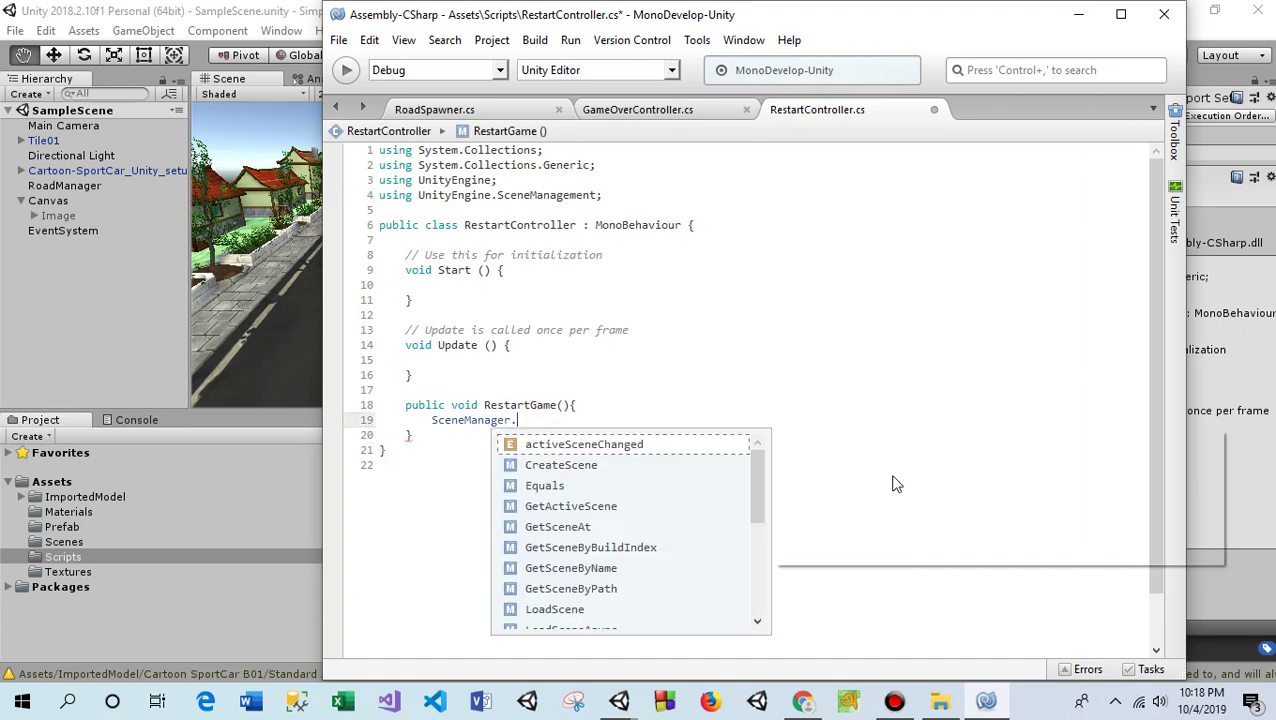
{"action": "type", "text": "lo"}
{"action": "key", "text": "Escape"}
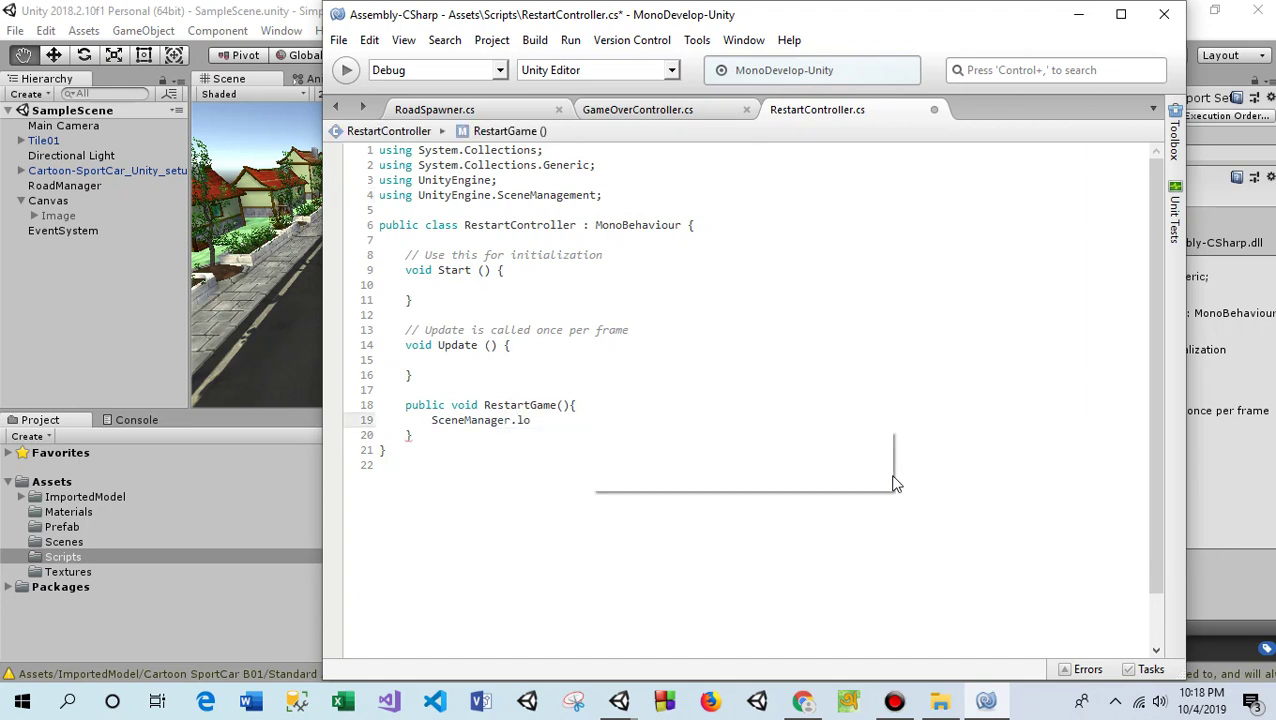
{"action": "type", "text": "(0);"}
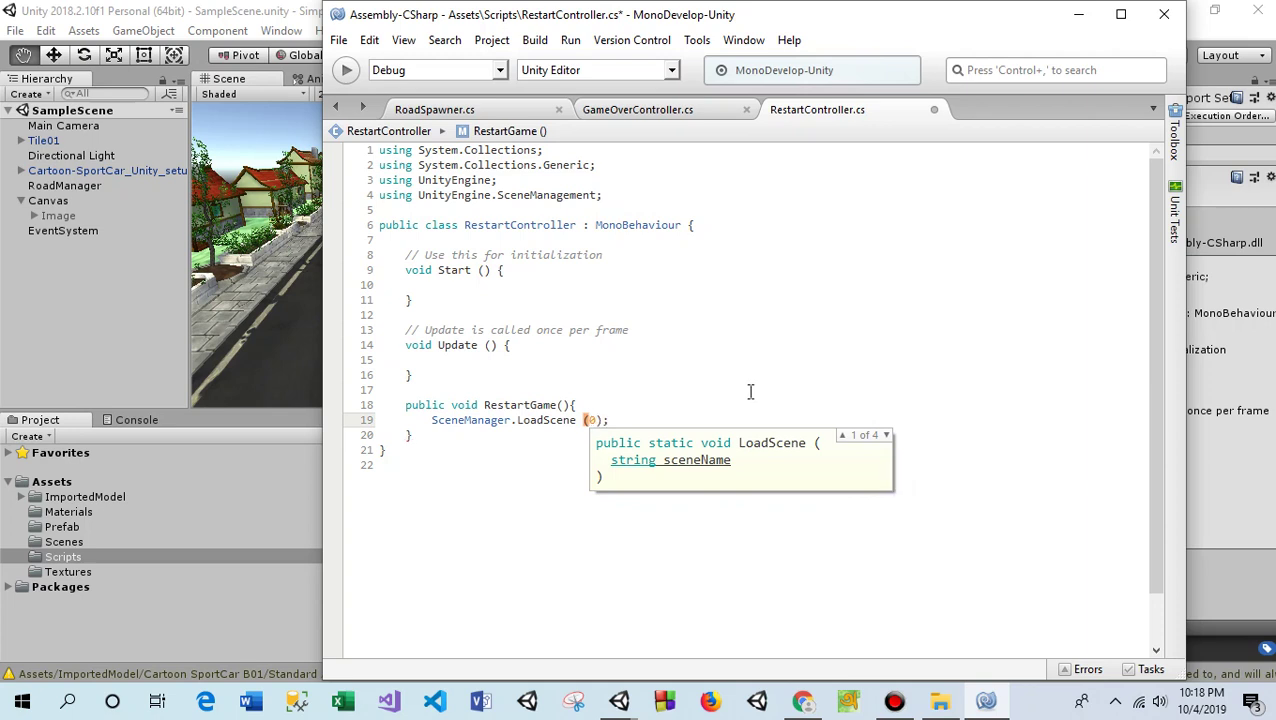
{"action": "left_click", "coordinate": [747, 389]}
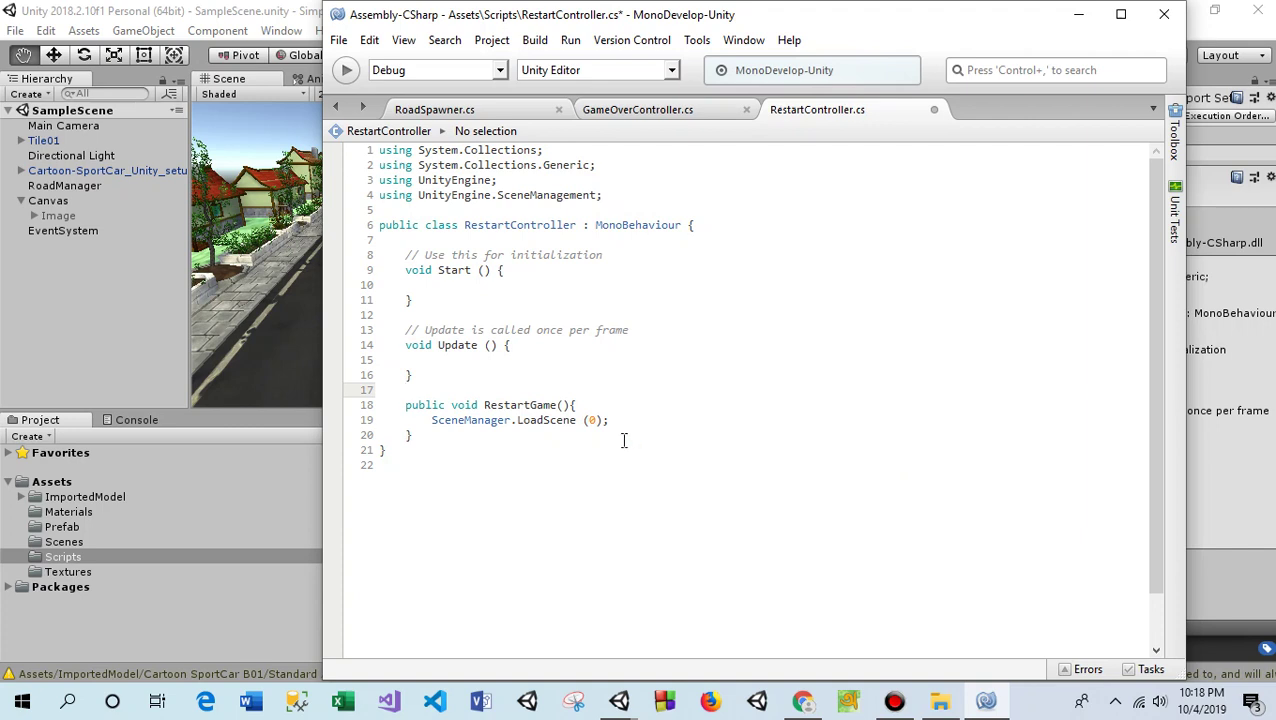
Save RestartController.cs and add a blank spacer line above RestartGame.
{"action": "key", "text": "ctrl+s"}
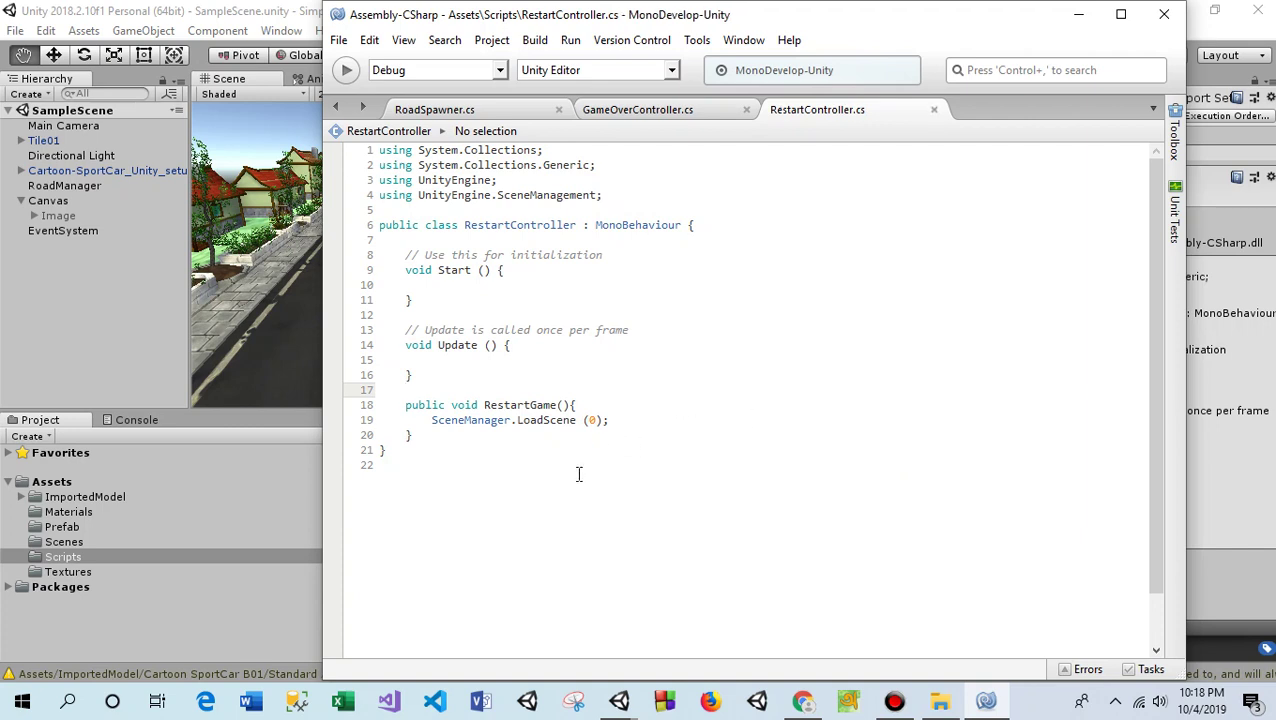
{"action": "key", "text": "Return"}
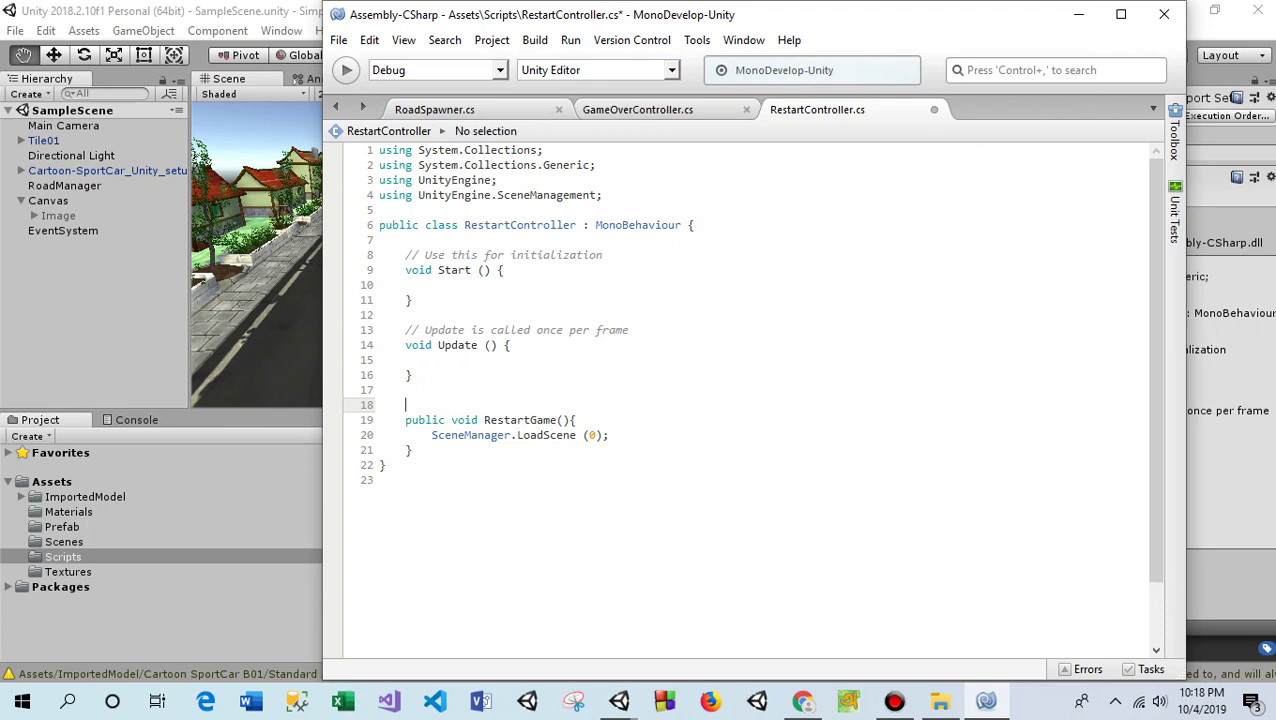
{"action": "left_click", "coordinate": [596, 435]}
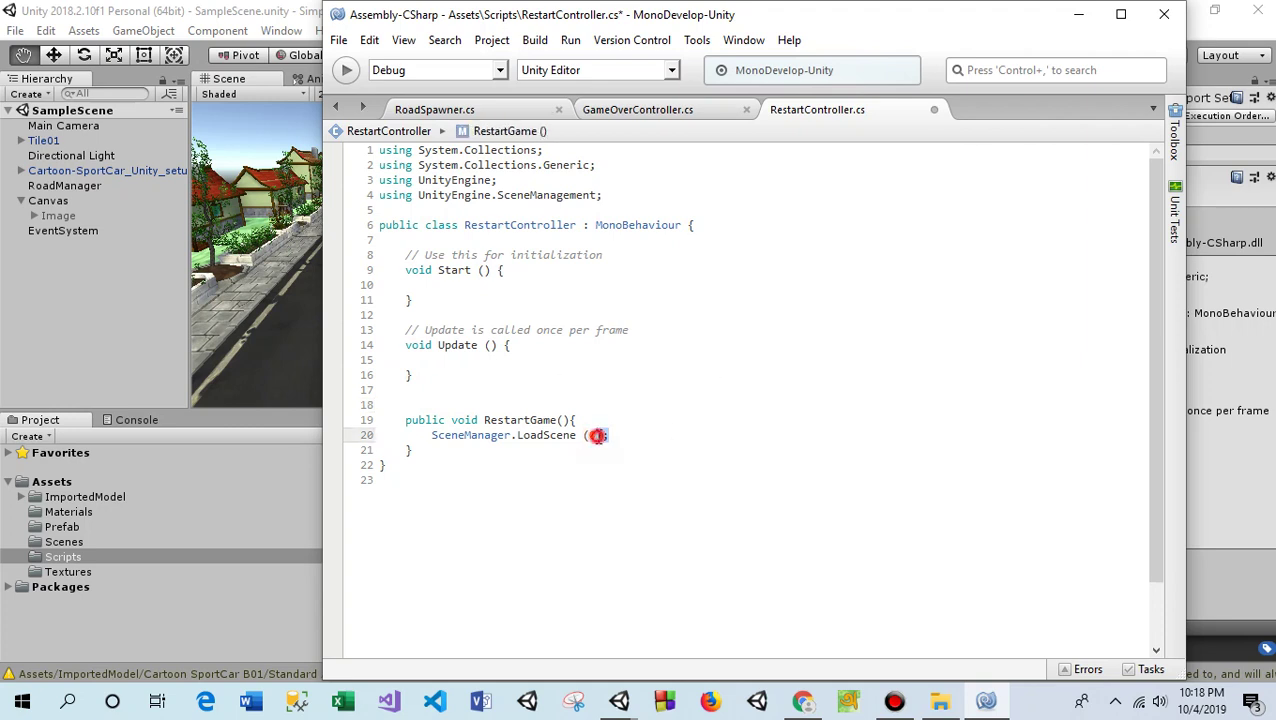
{"action": "left_click", "coordinate": [648, 500]}
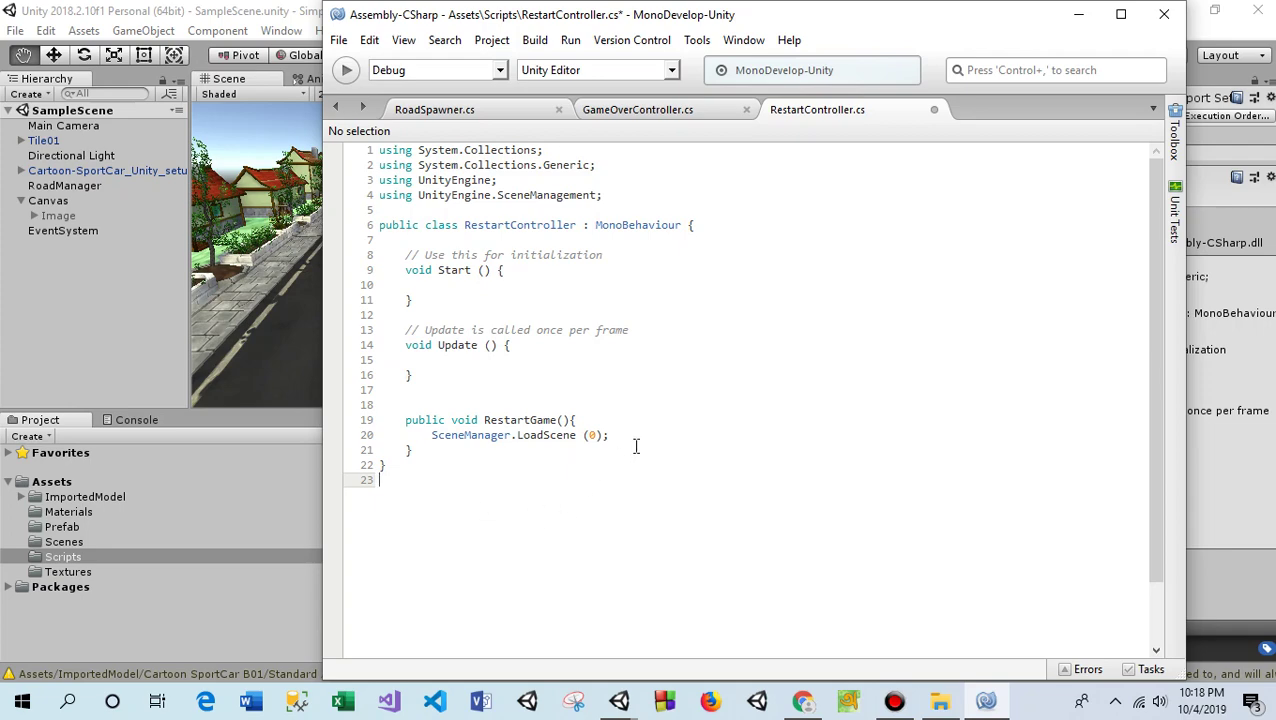
Check in Unity's Build Settings that Scenes/SampleScene is build index 0, then return to MonoDevelop.
{"action": "left_click", "coordinate": [227, 10]}
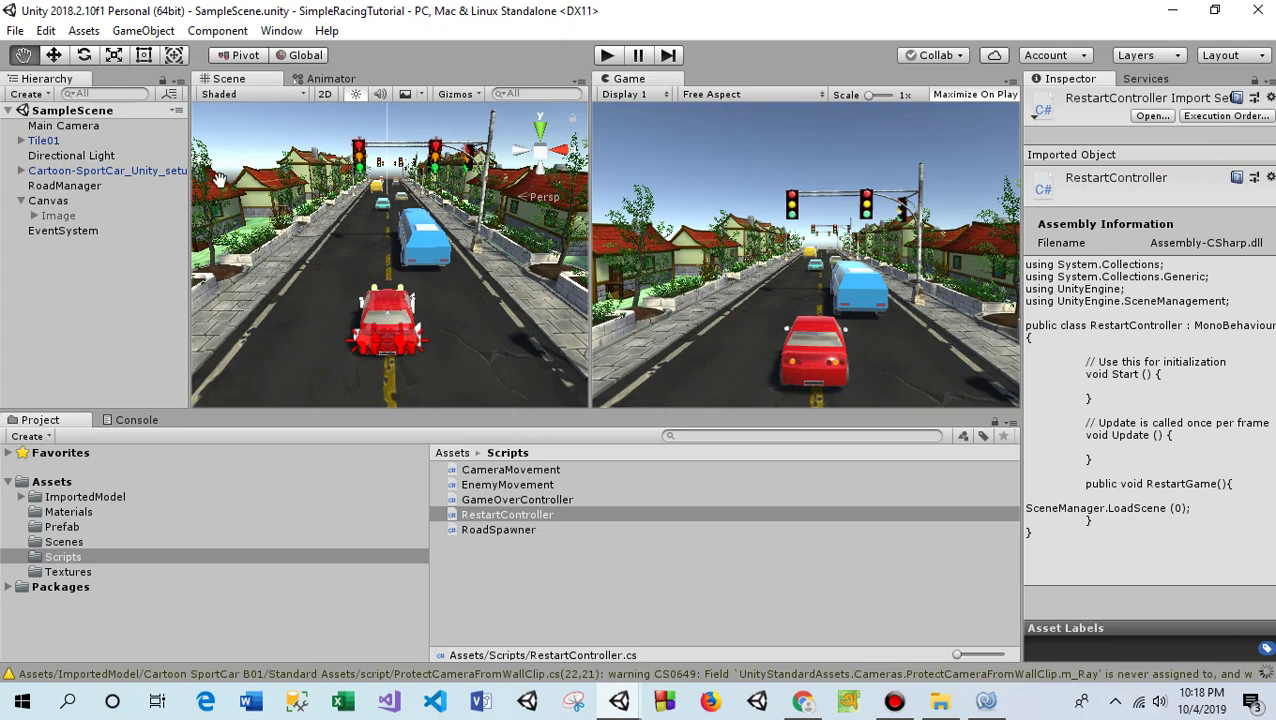
{"action": "left_click", "coordinate": [17, 31]}
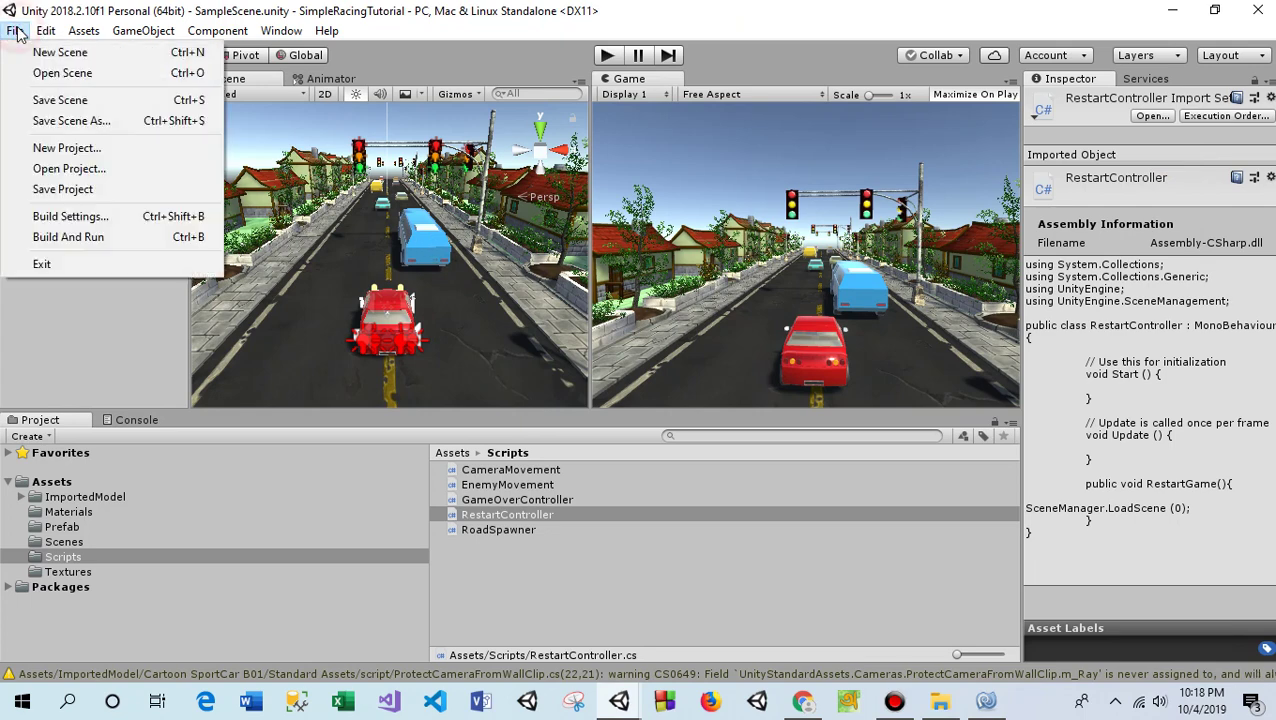
{"action": "left_click", "coordinate": [74, 216]}
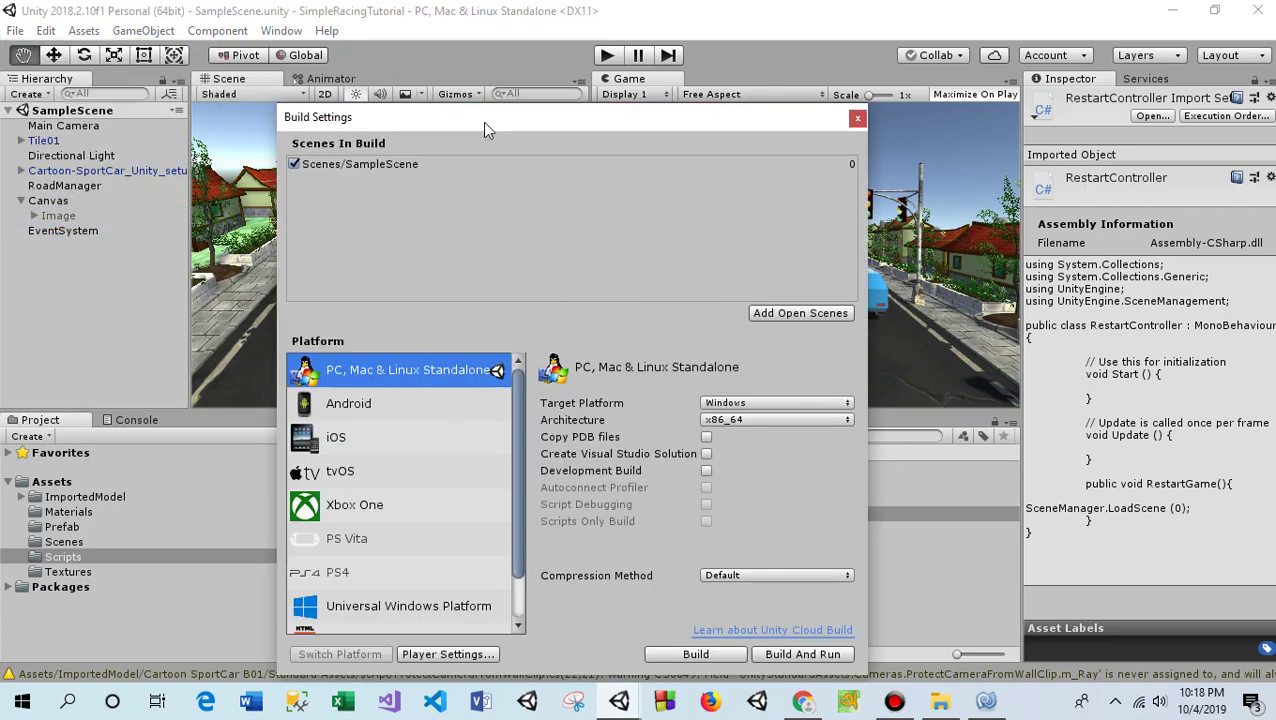
{"action": "left_click_drag", "start_coordinate": [482, 122], "coordinate": [713, 214]}
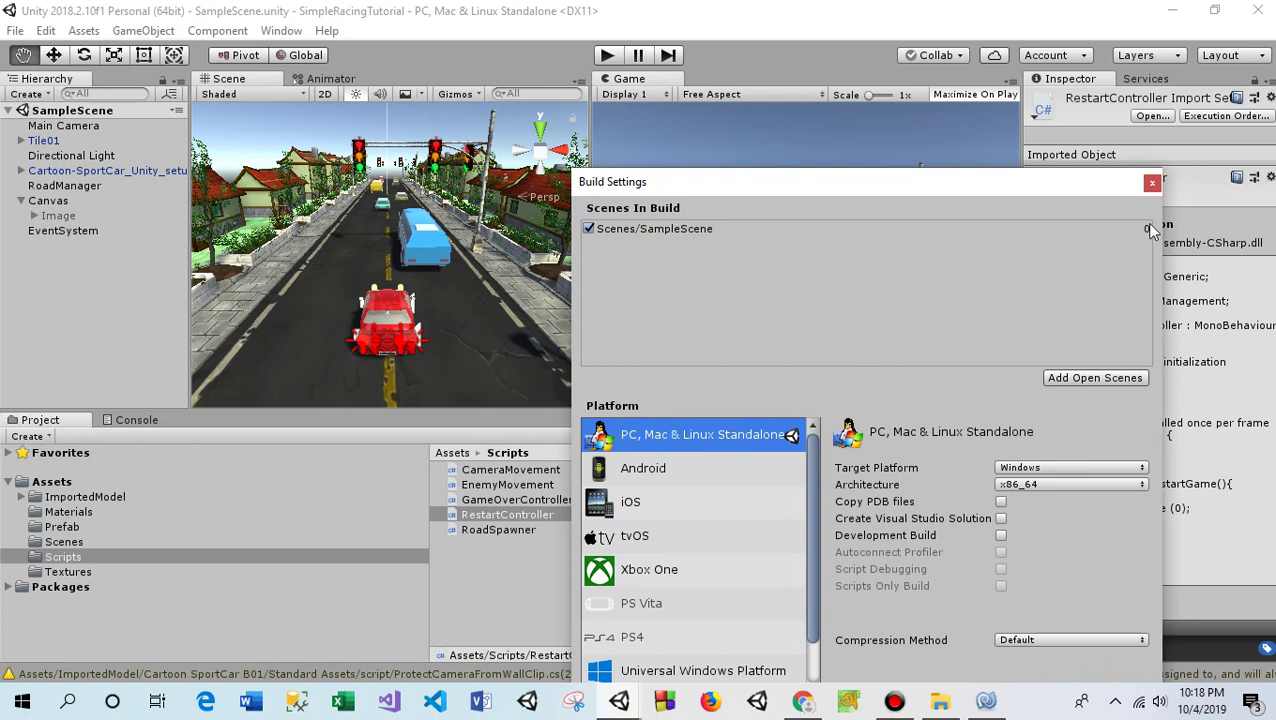
{"action": "left_click", "coordinate": [986, 701]}
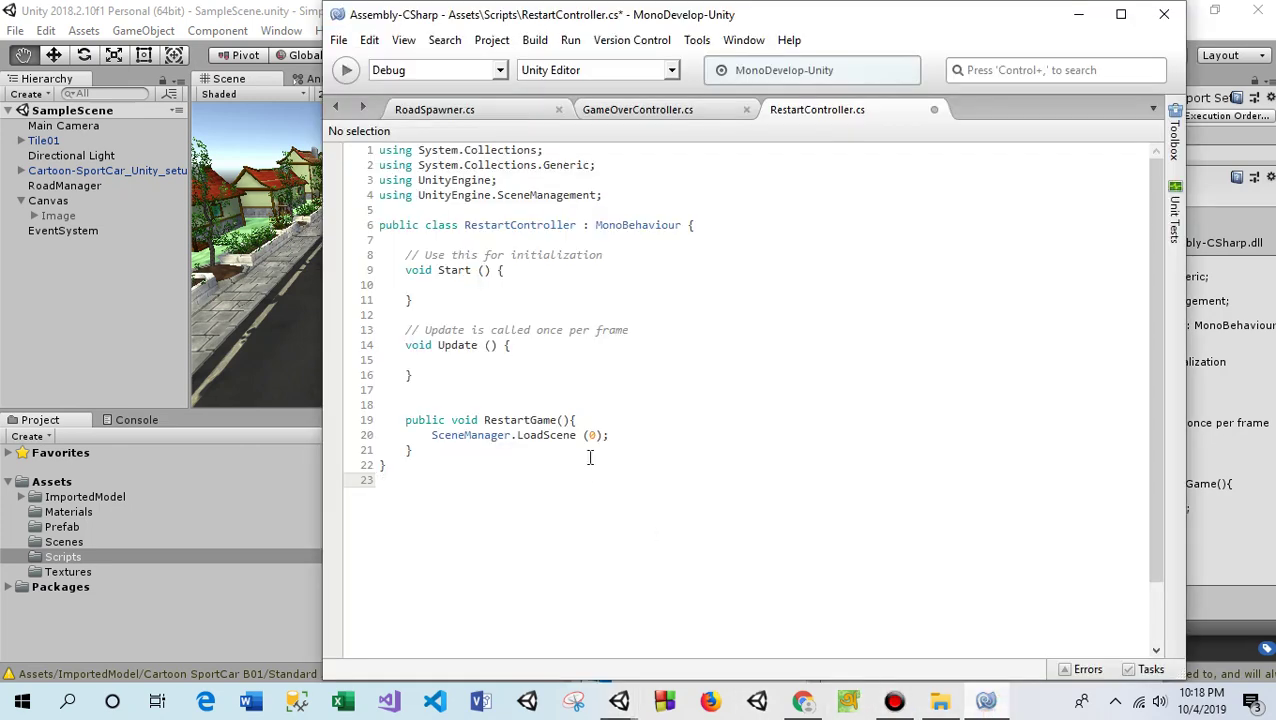
Move the MonoDevelop window lower so the Scenes In Build list shows above it.
{"action": "left_click", "coordinate": [928, 29]}
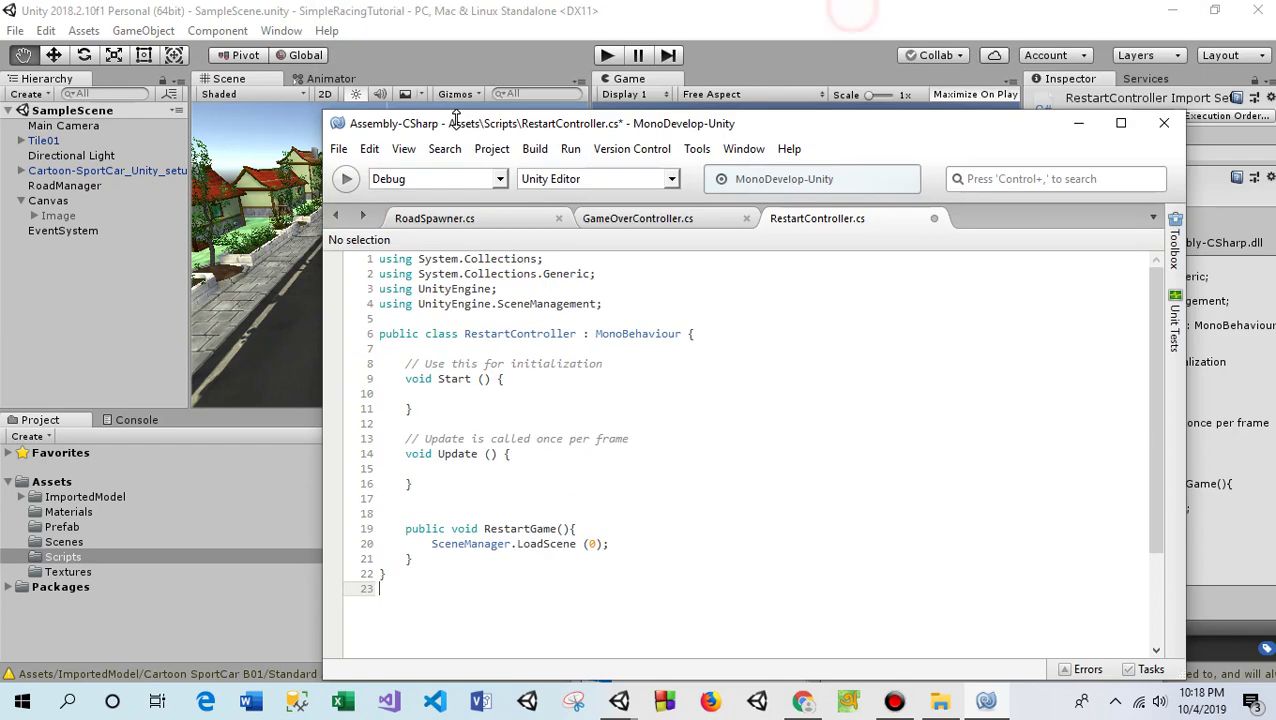
{"action": "mouse_move", "coordinate": [851, 17]}
{"action": "left_mouse_down"}
{"action": "mouse_move", "coordinate": [851, 162]}
{"action": "mouse_move", "coordinate": [626, 56]}
{"action": "left_mouse_up"}
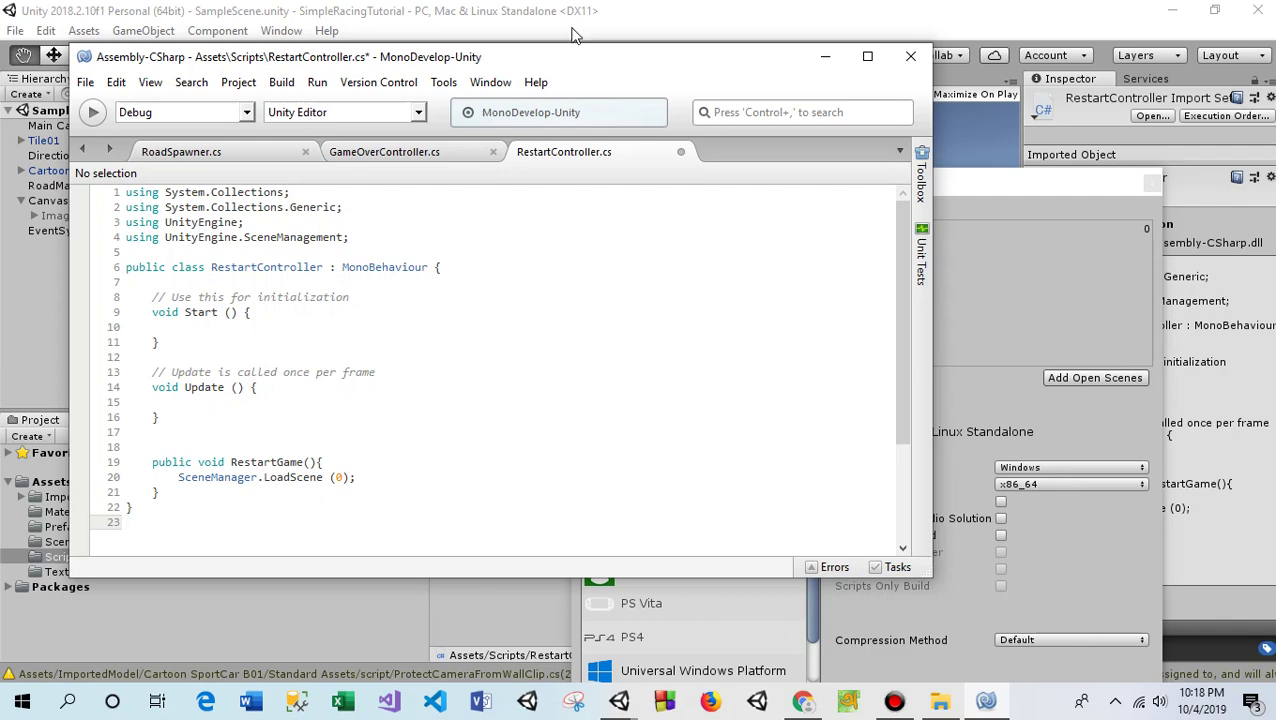
{"action": "left_click_drag", "start_coordinate": [555, 62], "coordinate": [811, 283]}
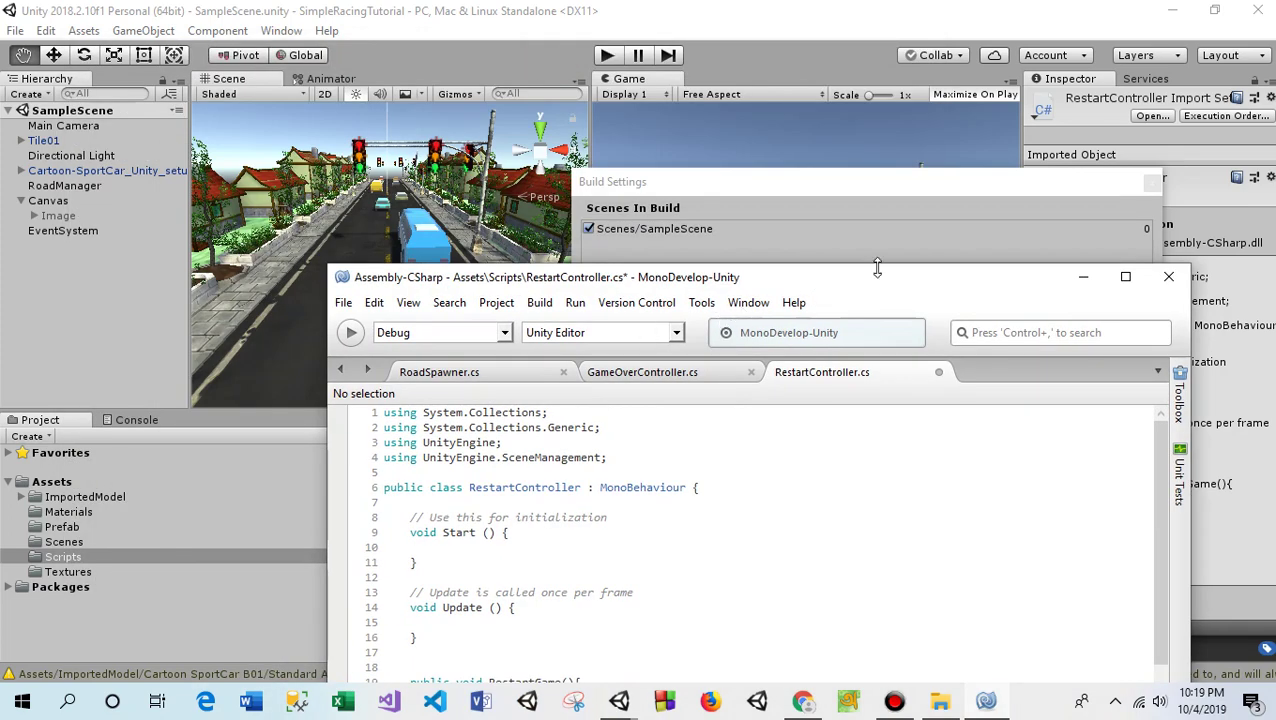
Minimize MonoDevelop, select Scenes/SampleScene in Build Settings, then close Build Settings.
{"action": "left_click", "coordinate": [1082, 277]}
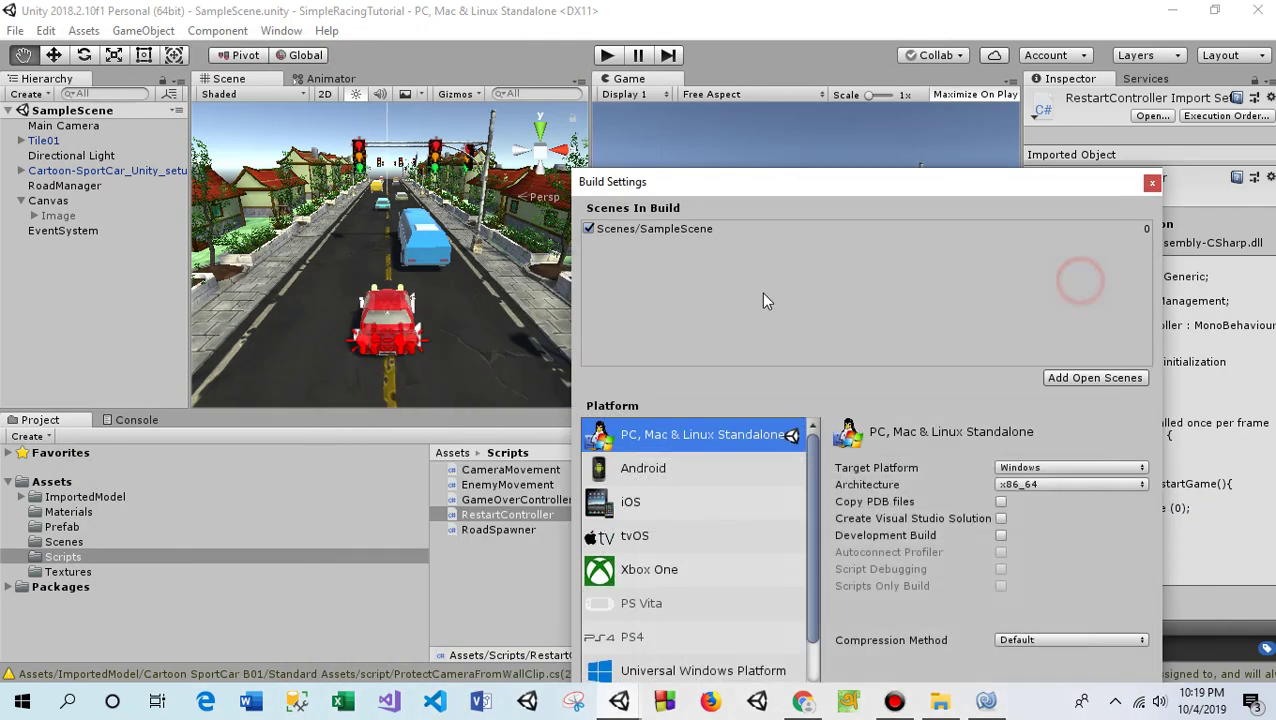
{"action": "left_click", "coordinate": [686, 230]}
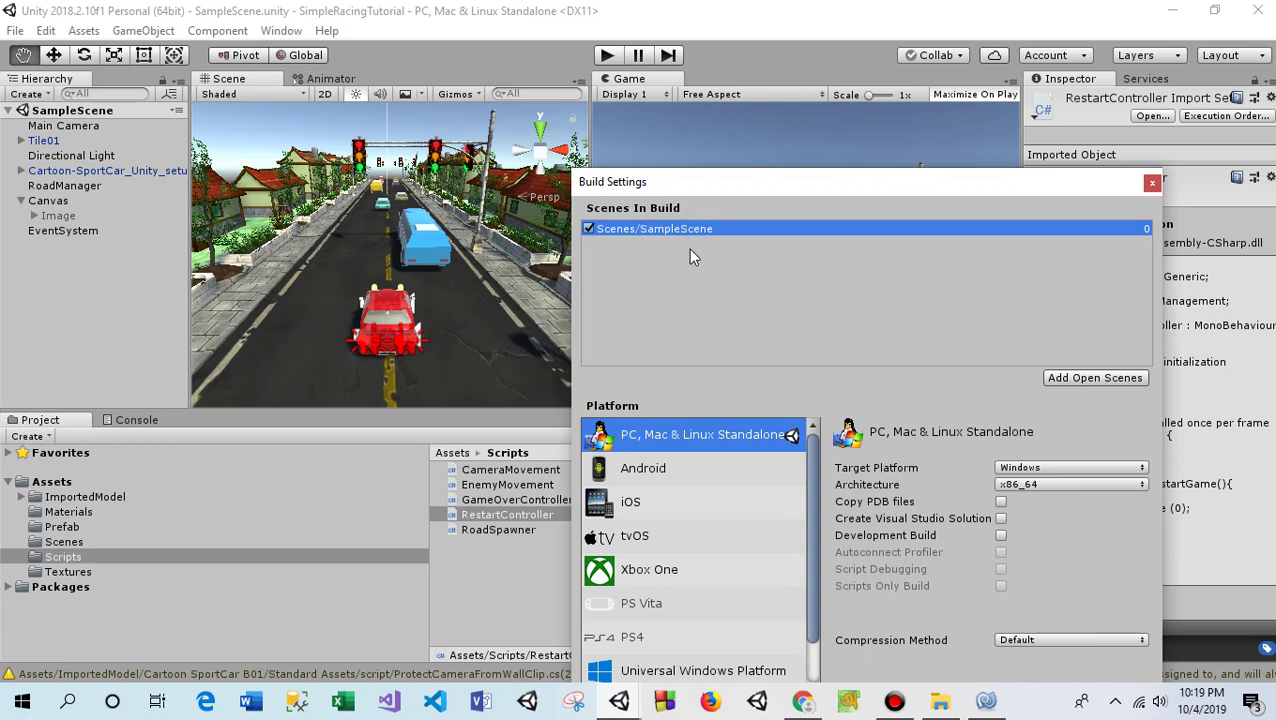
{"action": "left_click", "coordinate": [1152, 185]}
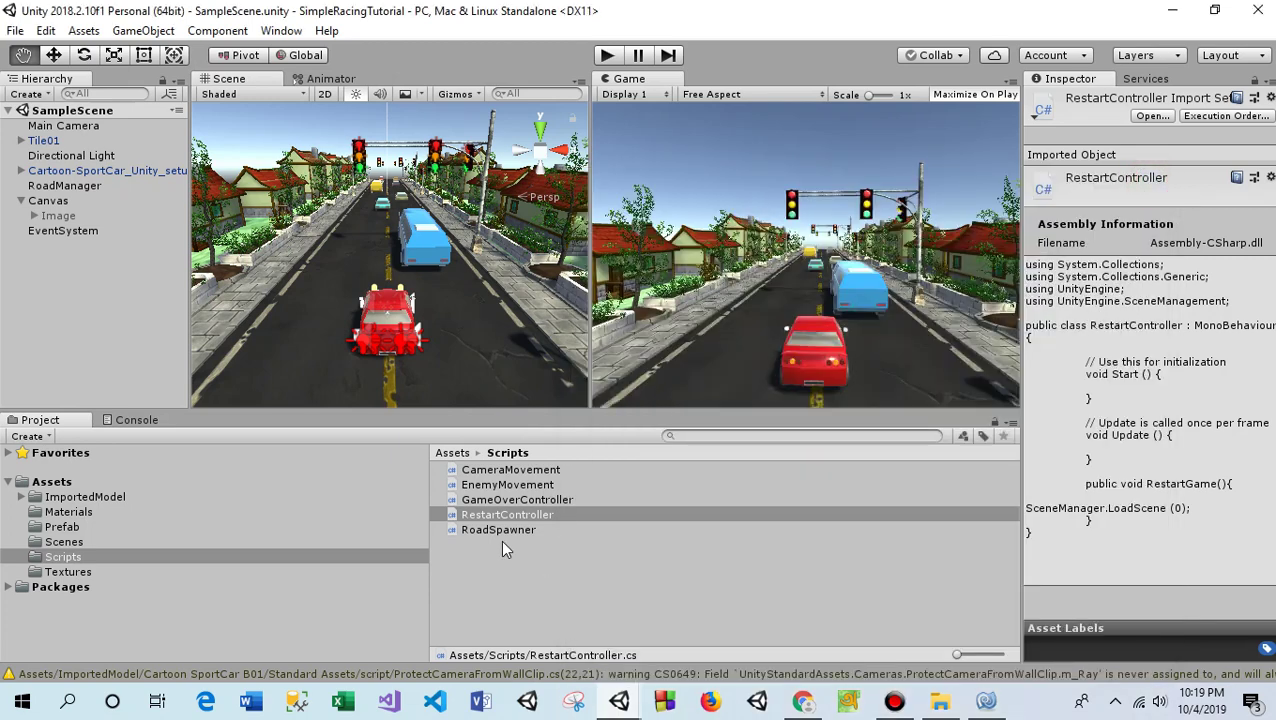
Drag the RestartController script into the Canvas Inspector to add it as a component.
{"action": "left_click", "coordinate": [52, 201]}
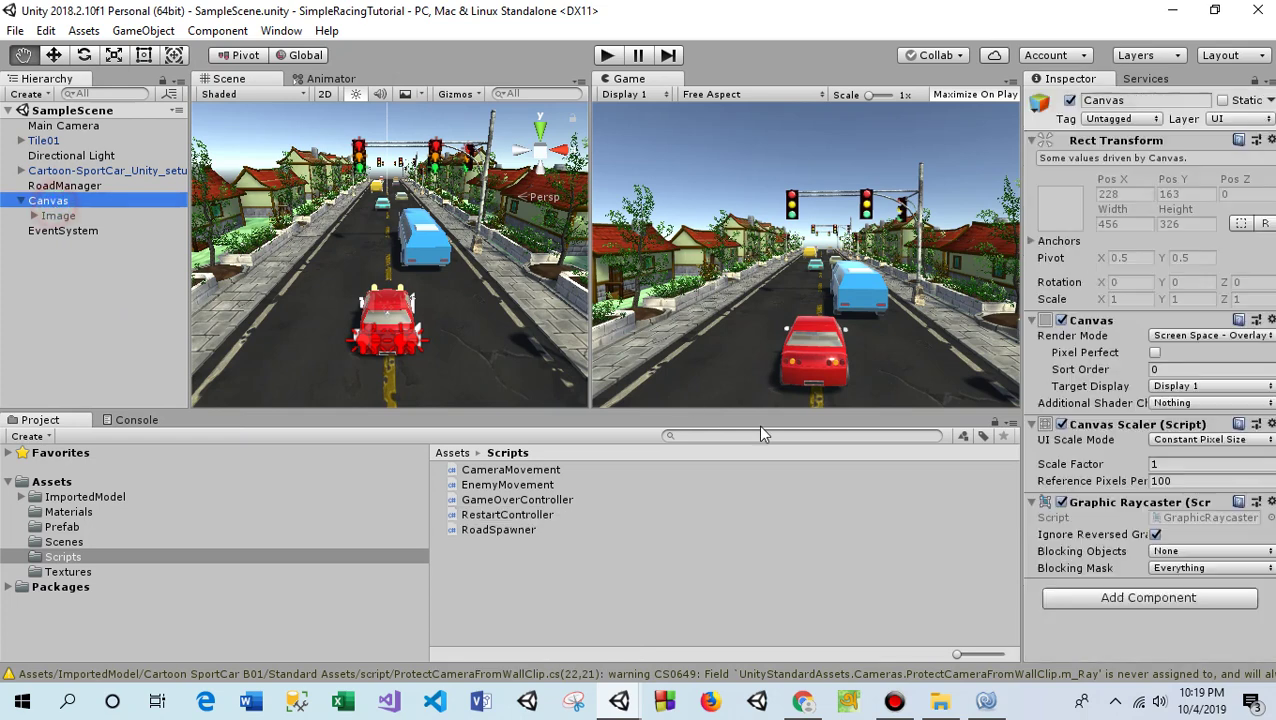
{"action": "left_click", "coordinate": [510, 515]}
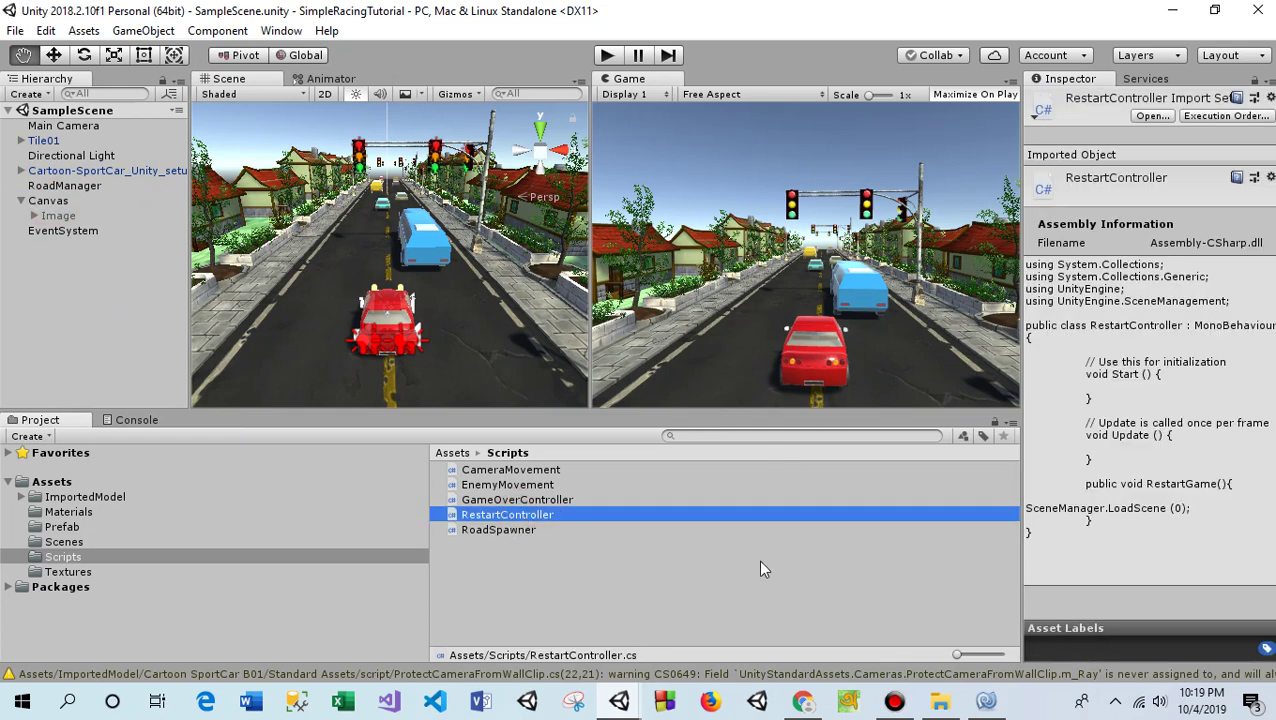
{"action": "left_click", "coordinate": [62, 201]}
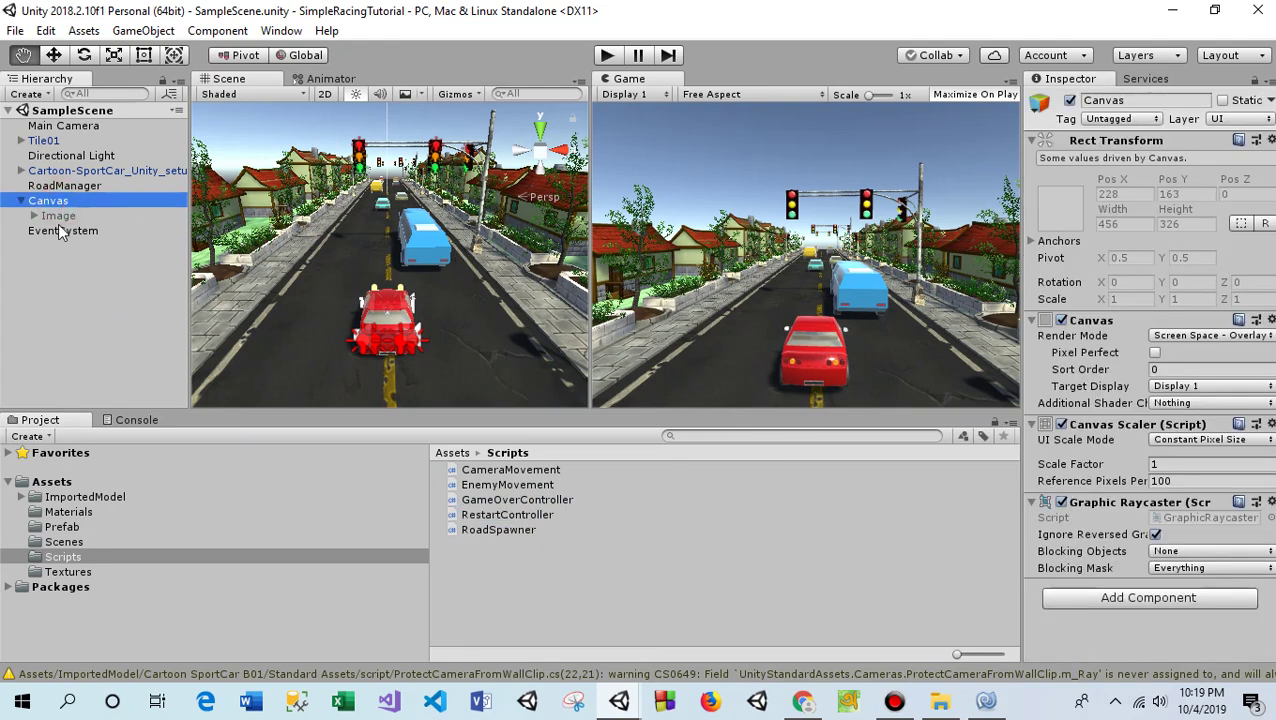
{"action": "left_click", "coordinate": [56, 217]}
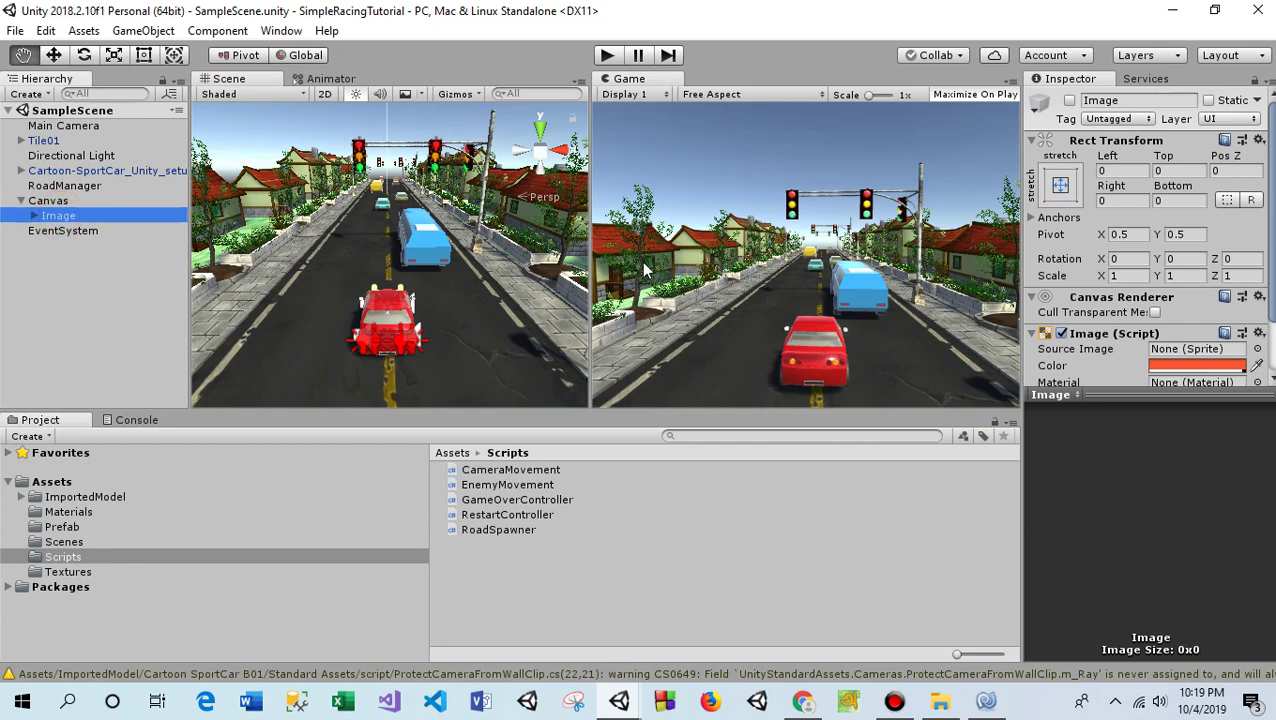
{"action": "left_click", "coordinate": [47, 204]}
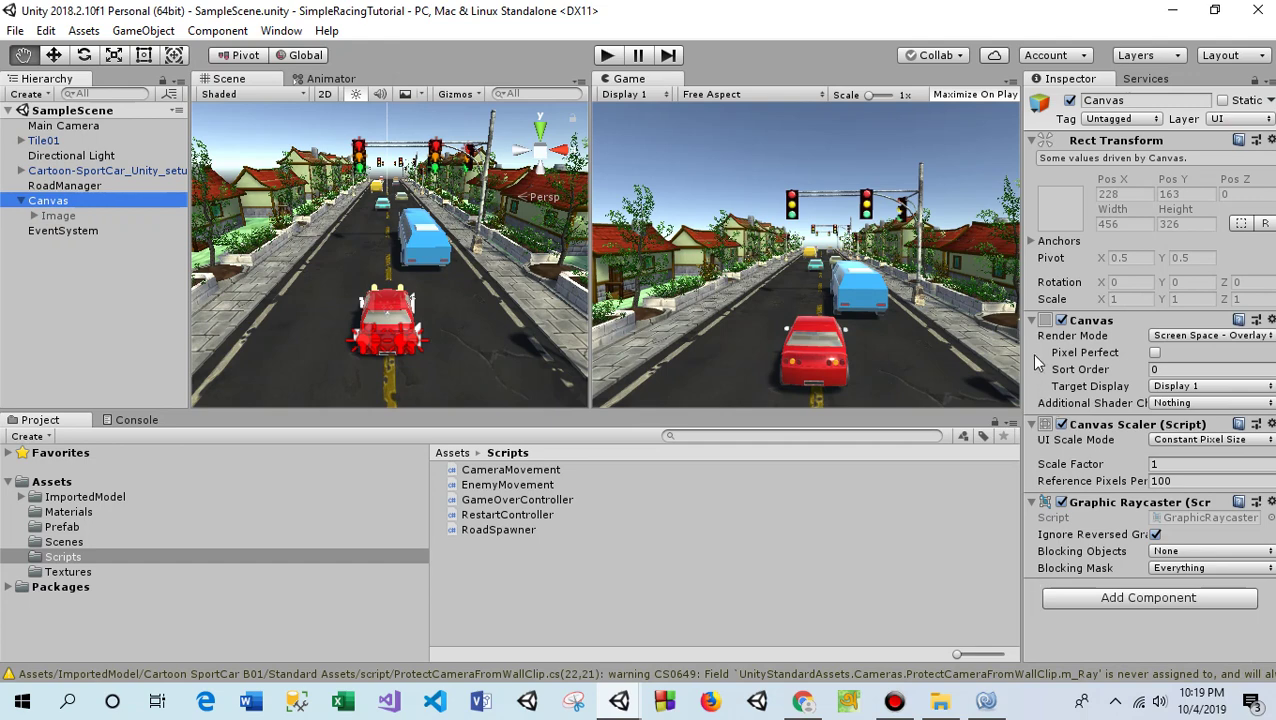
{"action": "left_click_drag", "start_coordinate": [507, 514], "coordinate": [1097, 638]}
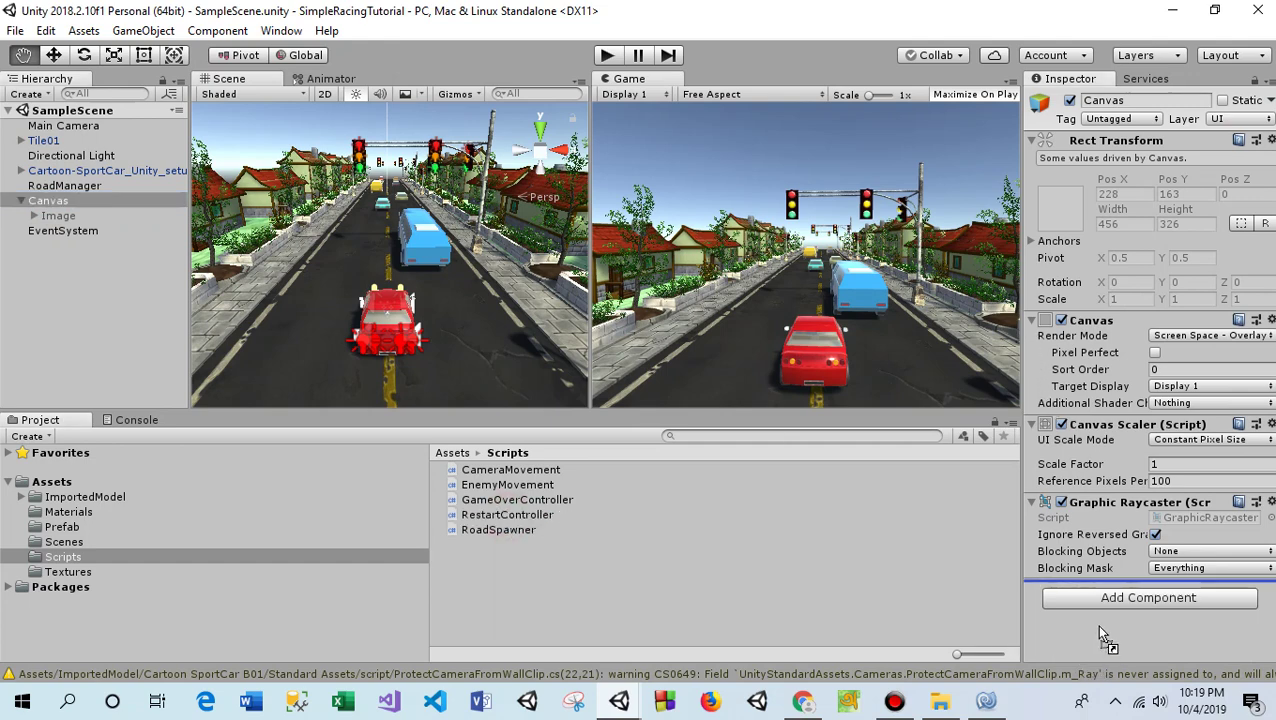
{"action": "mouse_move", "coordinate": [1097, 640]}
{"action": "left_mouse_down"}
{"action": "mouse_move", "coordinate": [50, 201]}
{"action": "mouse_move", "coordinate": [57, 212]}
{"action": "left_mouse_up"}
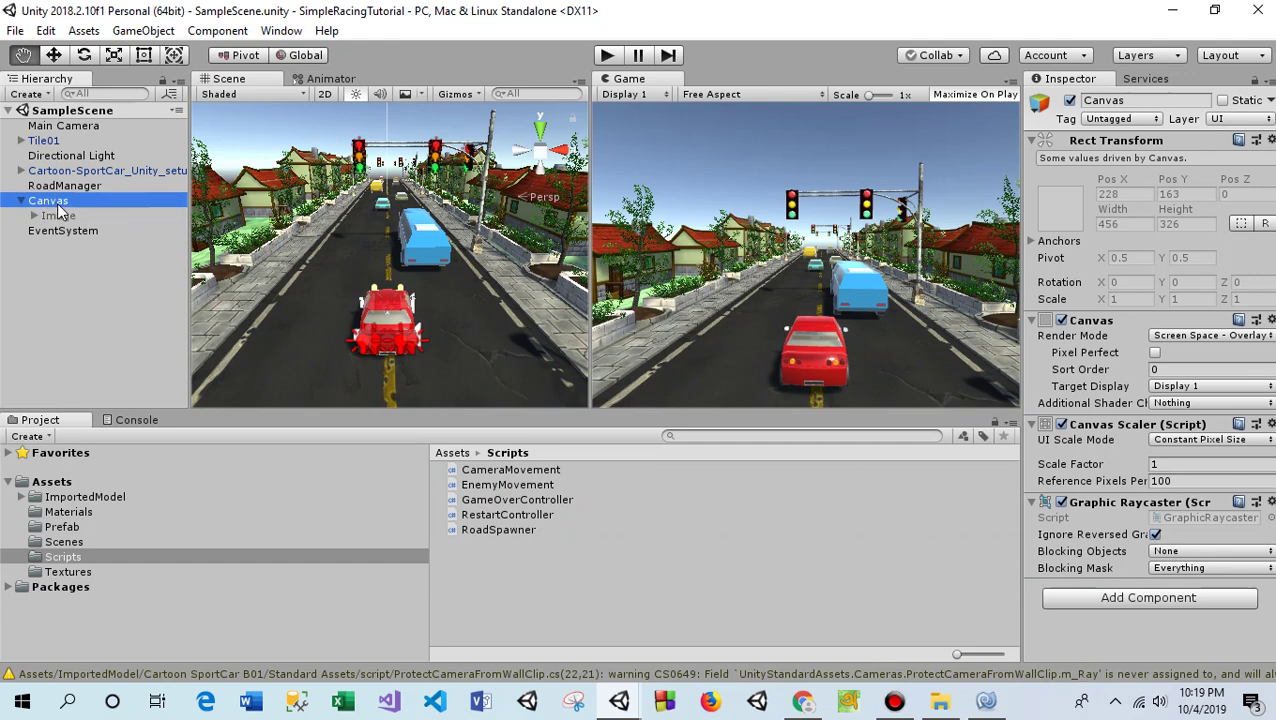
{"action": "left_click", "coordinate": [21, 201]}
{"action": "key", "text": "F2"}
{"action": "left_click", "coordinate": [118, 247]}
{"action": "left_click", "coordinate": [55, 201]}
{"action": "left_click_drag", "start_coordinate": [507, 514], "coordinate": [1176, 628]}
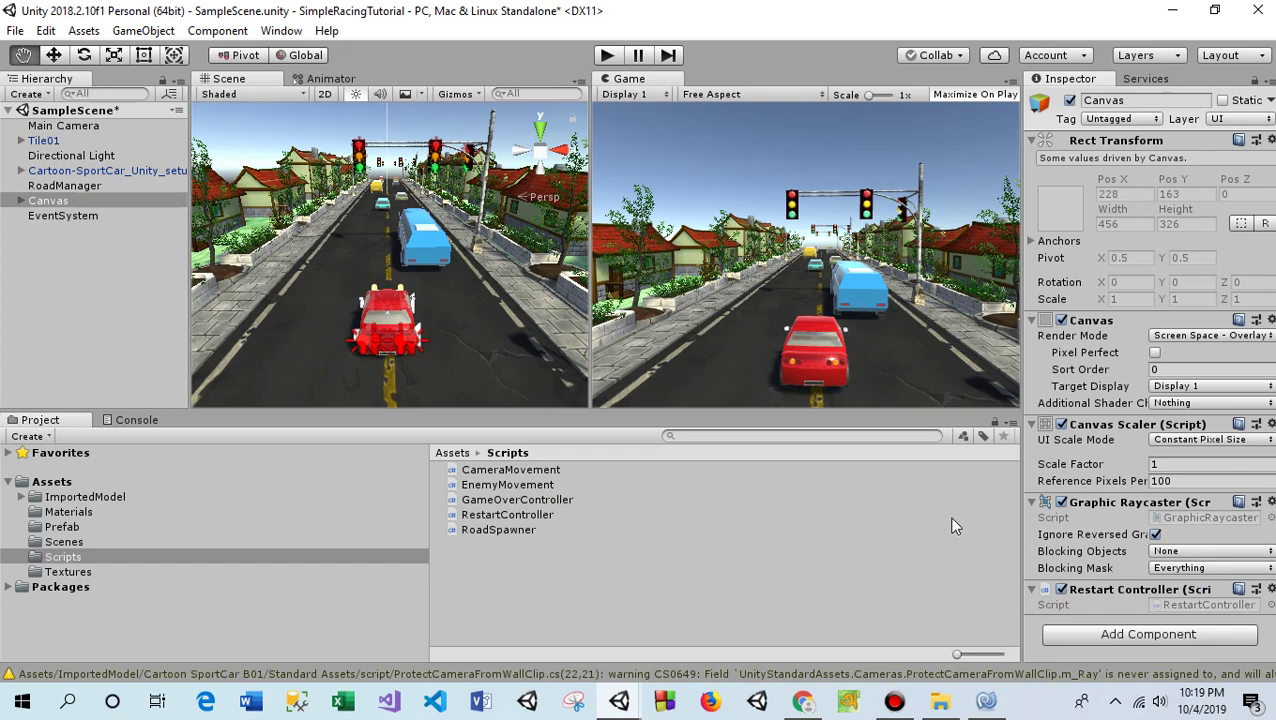
Expand Canvas > Image, select BtnRestart and scroll its Inspector to the Button On Click list.
{"action": "left_click", "coordinate": [21, 201]}
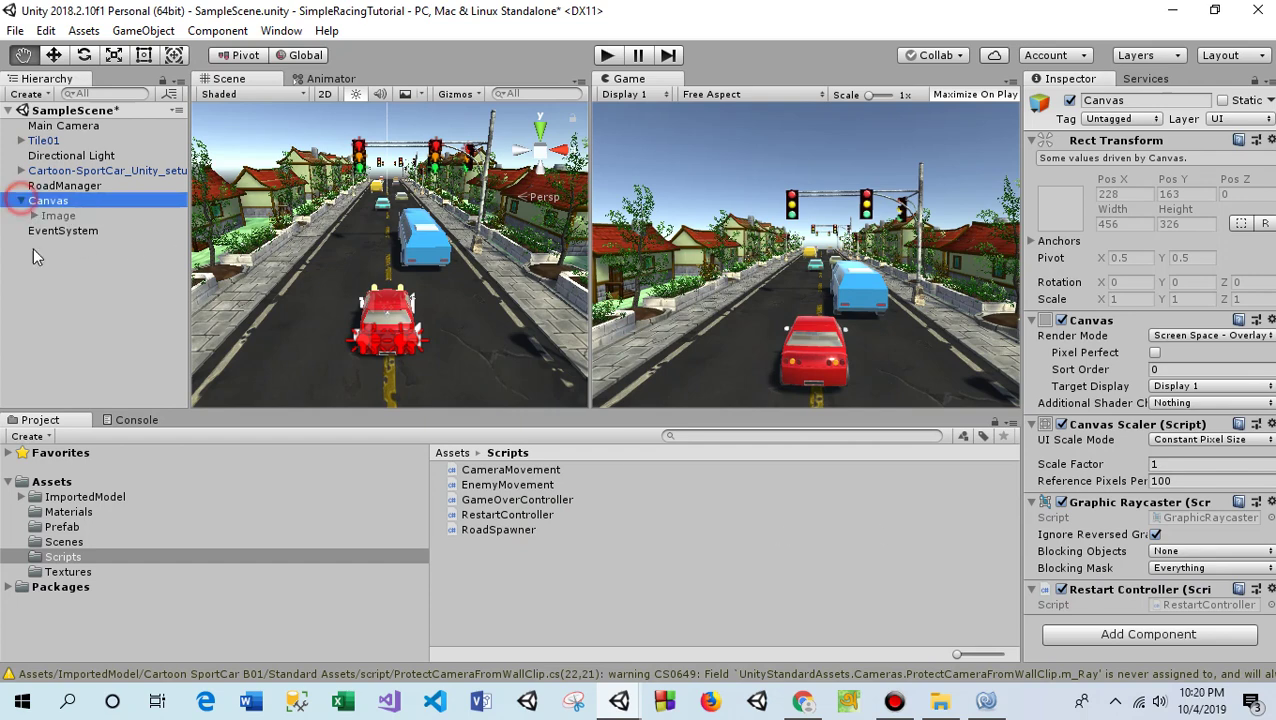
{"action": "left_click", "coordinate": [34, 216]}
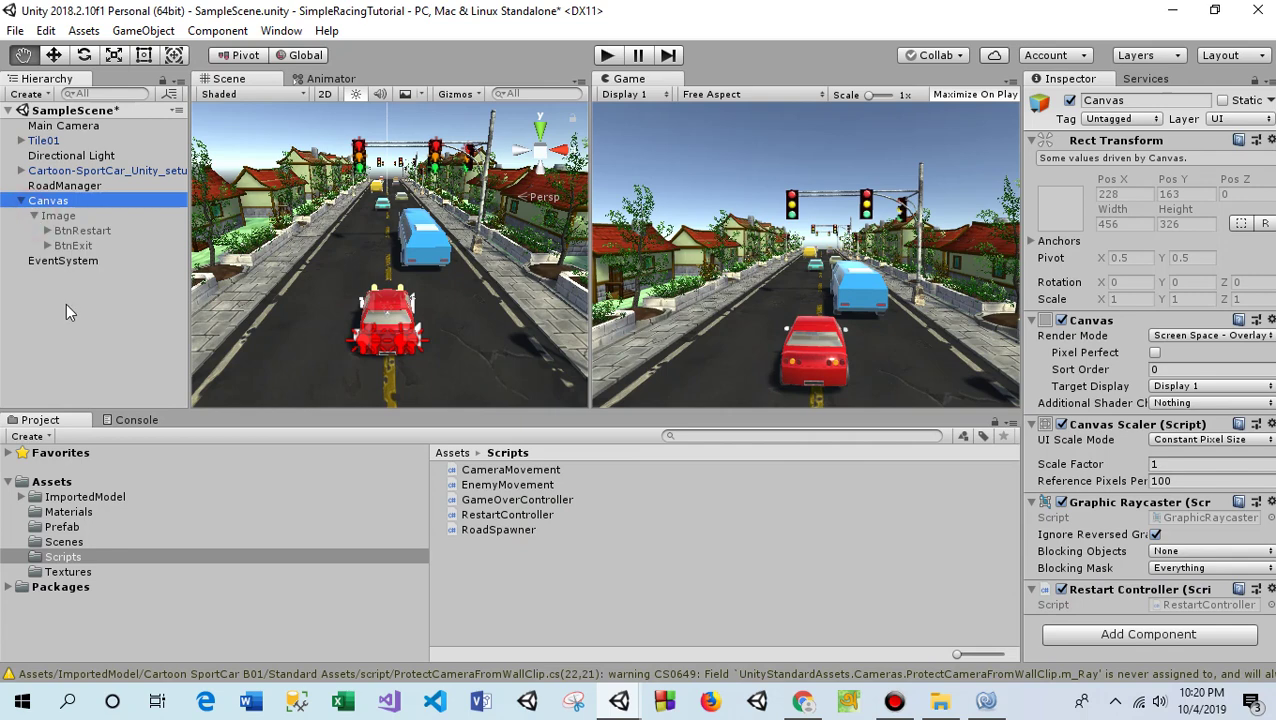
{"action": "left_click", "coordinate": [80, 230]}
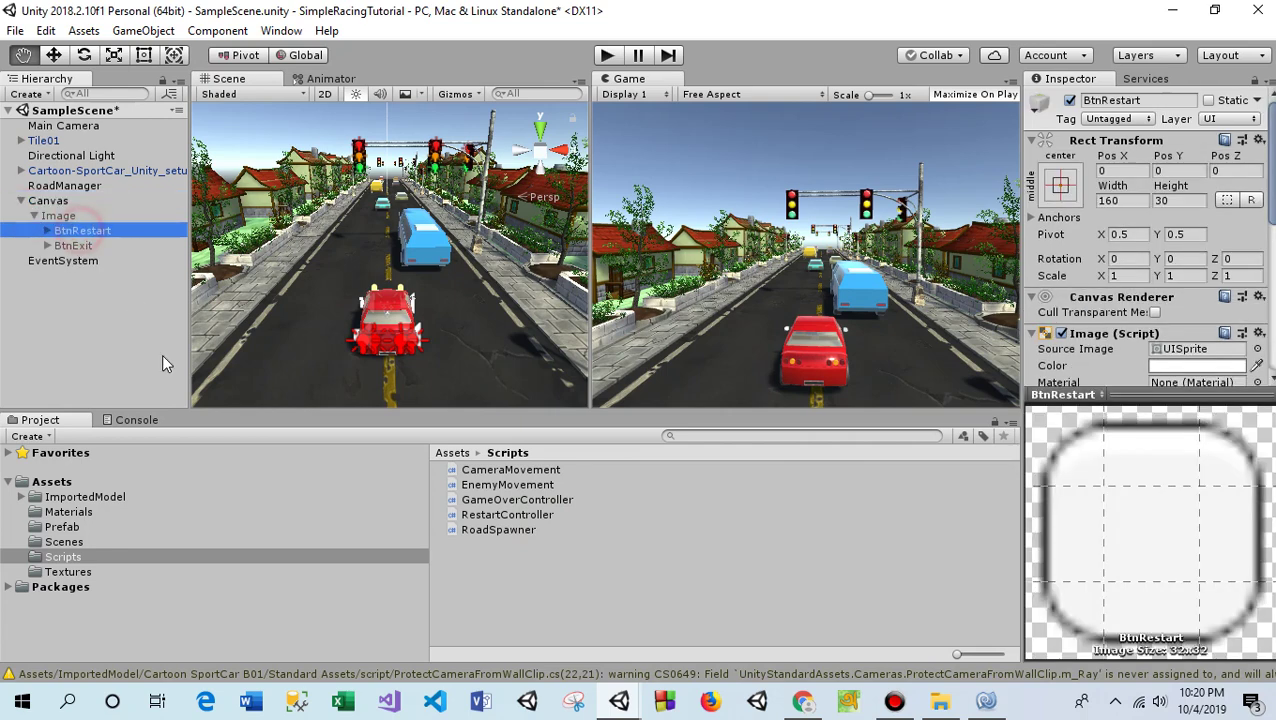
{"action": "scroll", "coordinate": [1198, 301], "scroll_direction": "down", "scroll_amount": 5}
{"action": "scroll", "coordinate": [1198, 301], "scroll_direction": "down", "scroll_amount": 3}
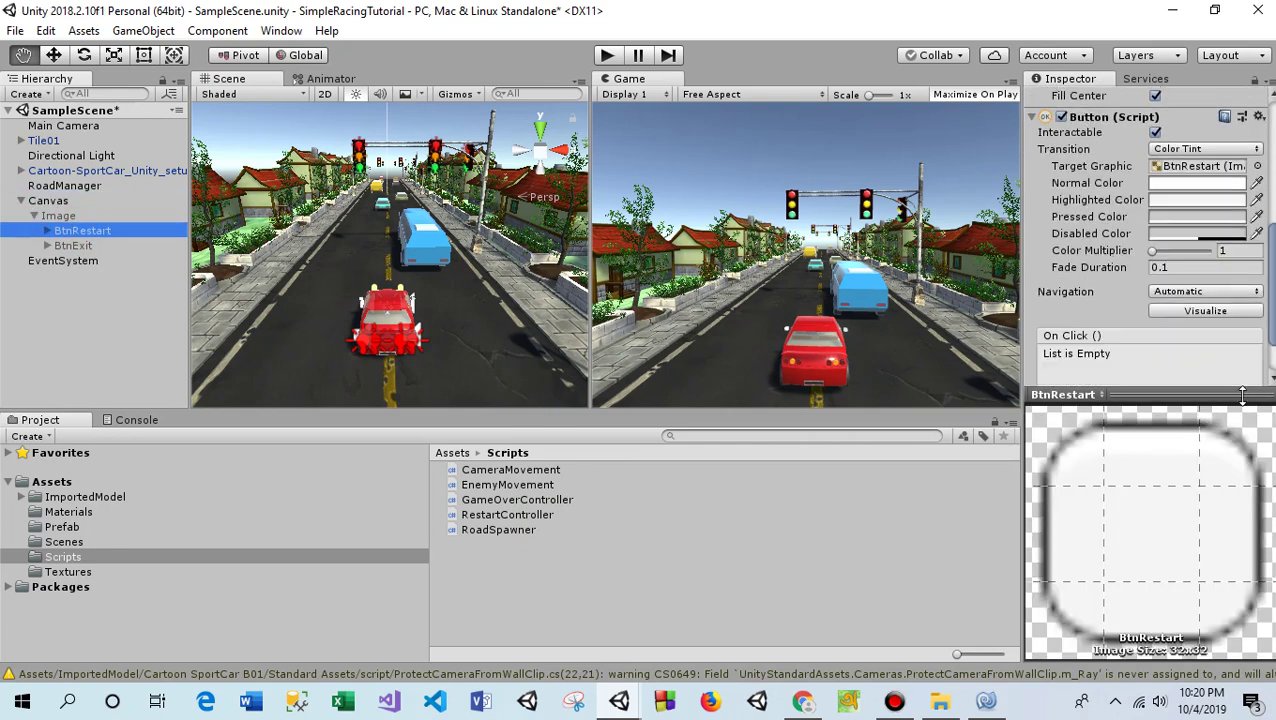
{"action": "left_click_drag", "start_coordinate": [1217, 395], "coordinate": [1199, 501]}
{"action": "scroll", "coordinate": [1130, 405], "scroll_direction": "down", "scroll_amount": 1}
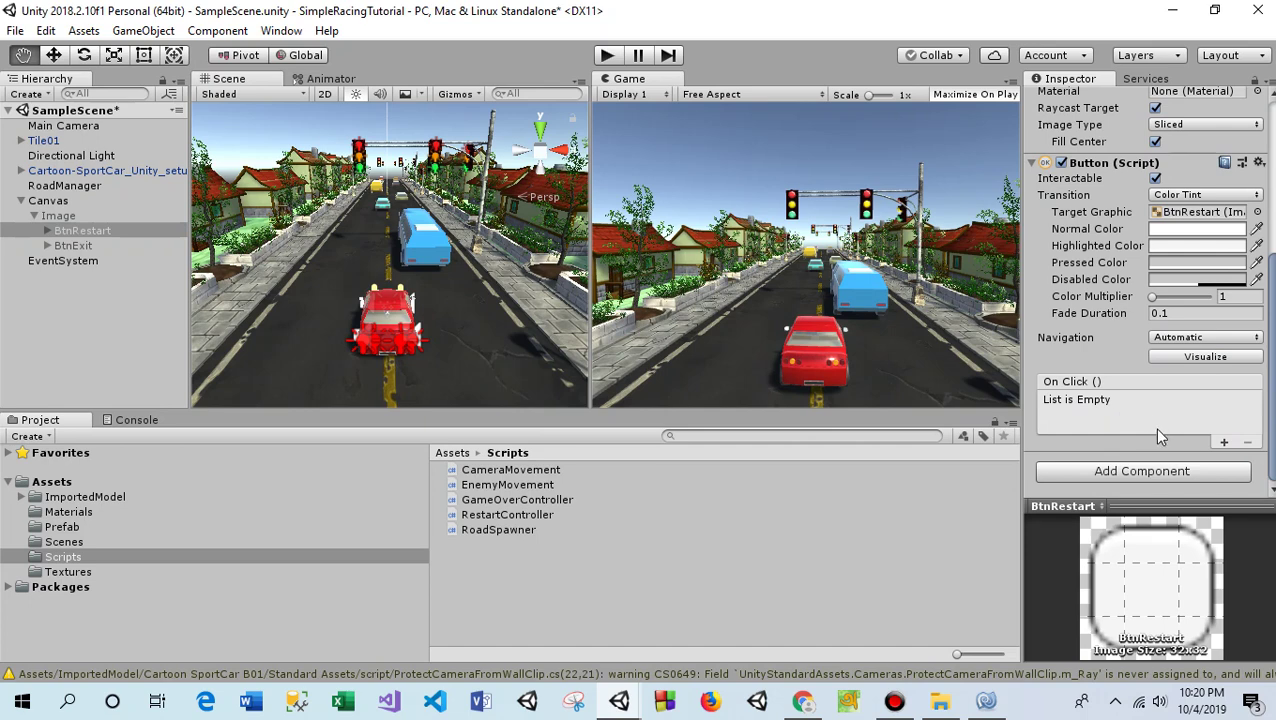
Add one empty entry to BtnRestart's On Click list, closing the object picker without choosing anything.
{"action": "left_click", "coordinate": [1224, 442]}
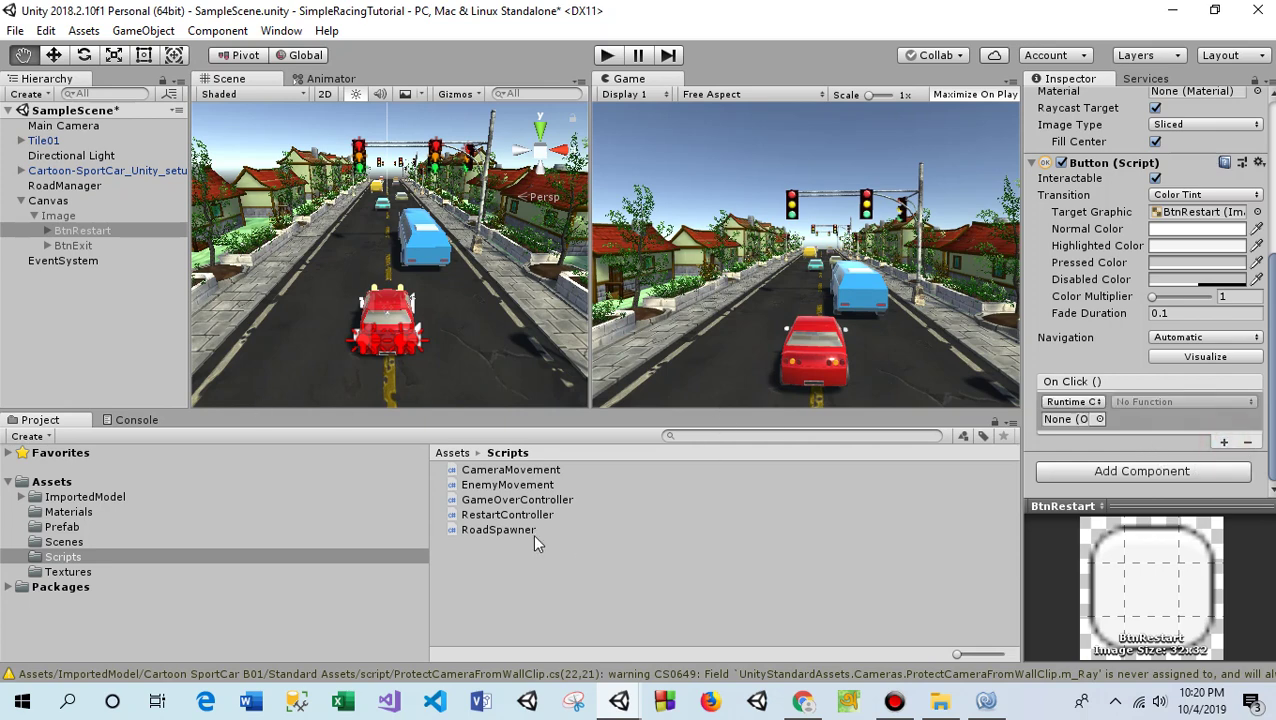
{"action": "left_click", "coordinate": [1099, 419]}
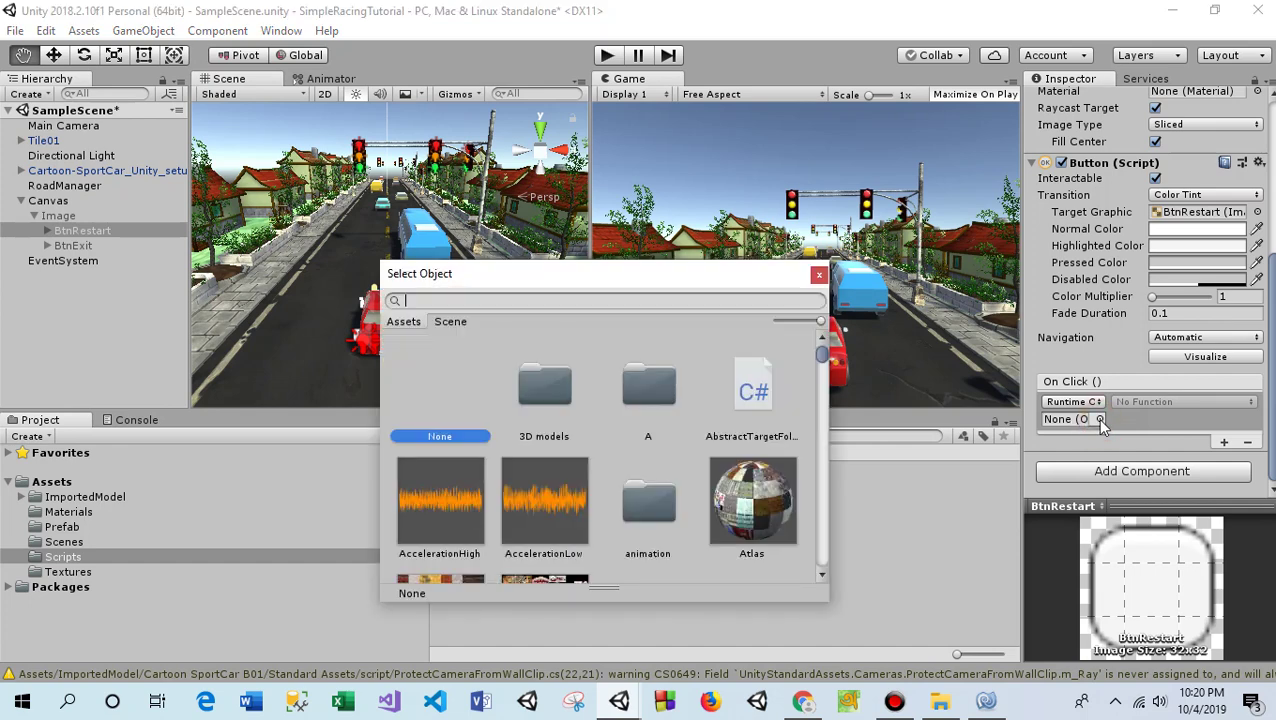
{"action": "scroll", "coordinate": [635, 435], "scroll_direction": "down", "scroll_amount": 5}
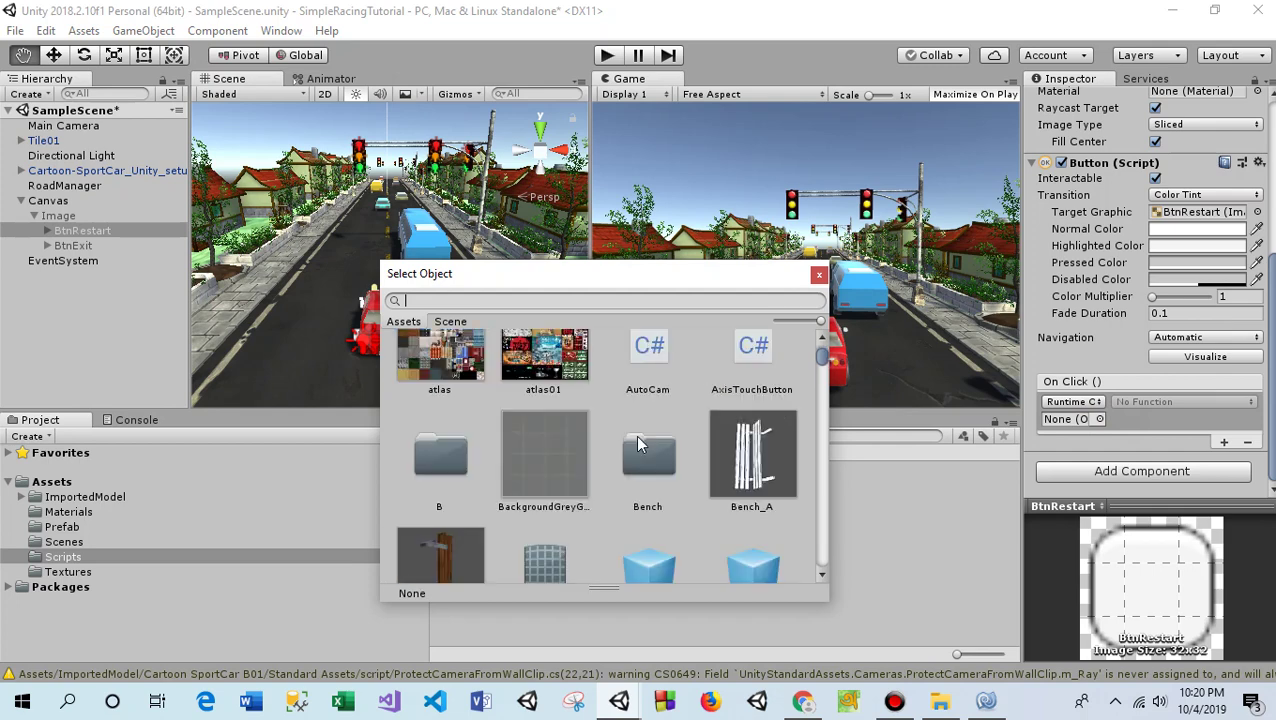
{"action": "scroll", "coordinate": [660, 445], "scroll_direction": "down", "scroll_amount": 1}
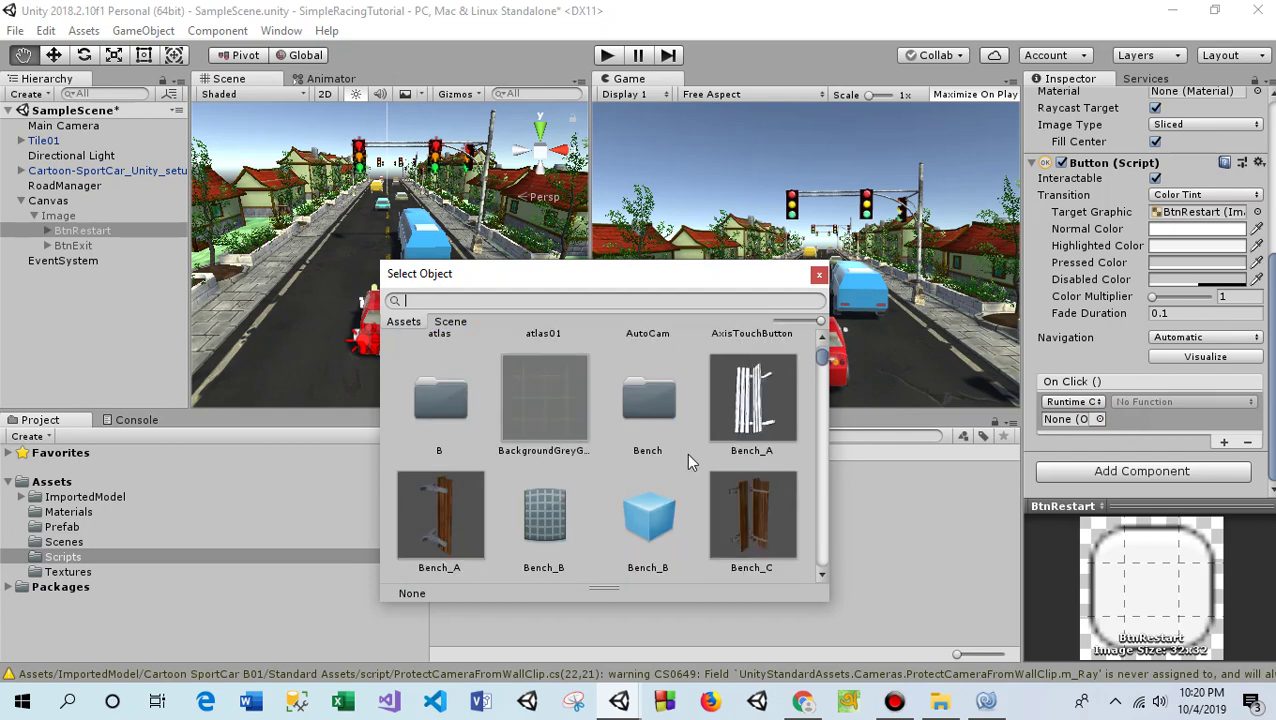
{"action": "left_click", "coordinate": [816, 273]}
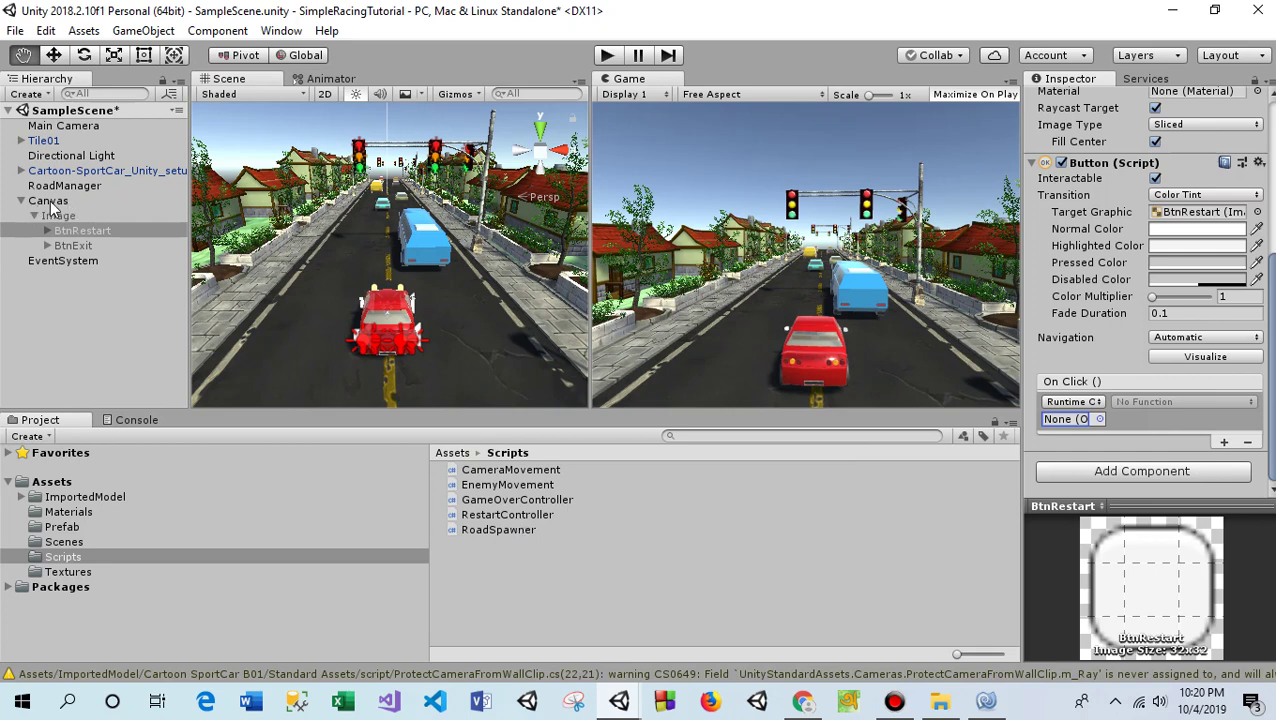
Set BtnRestart's On Click target to Canvas with function RestartController.RestartGame().
{"action": "left_click_drag", "start_coordinate": [52, 205], "coordinate": [1076, 427]}
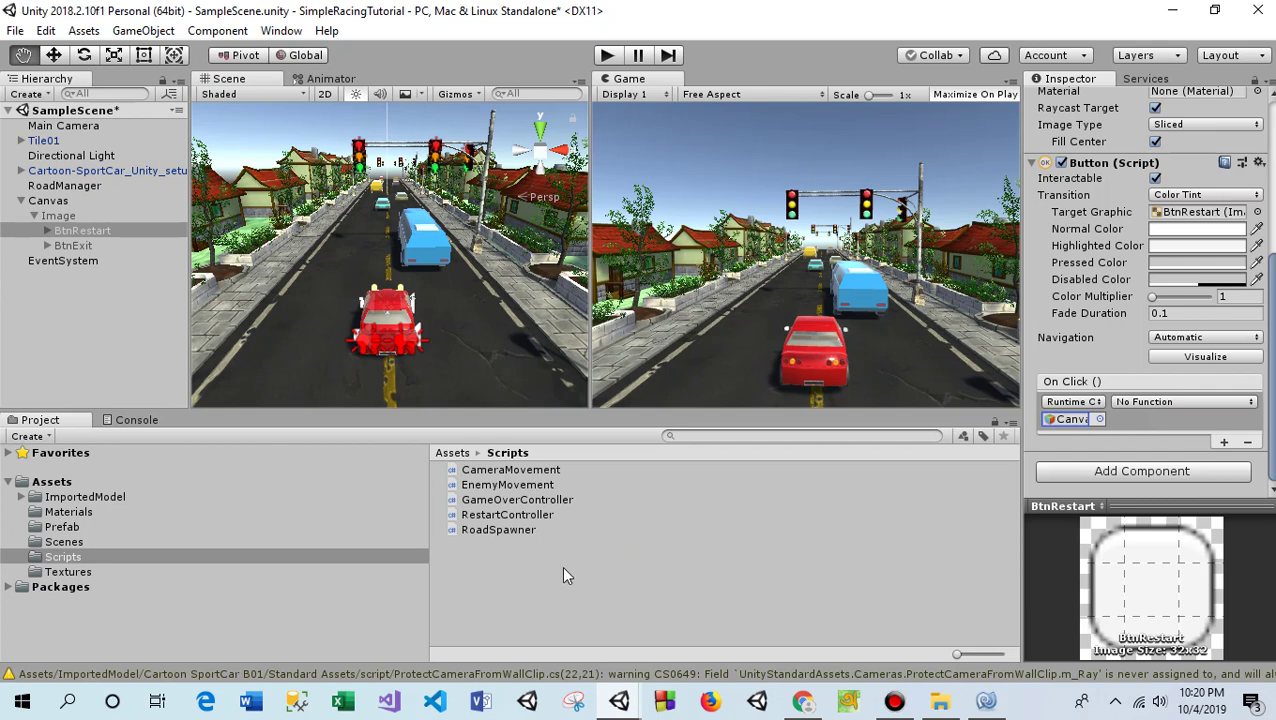
{"action": "left_click", "coordinate": [1166, 400]}
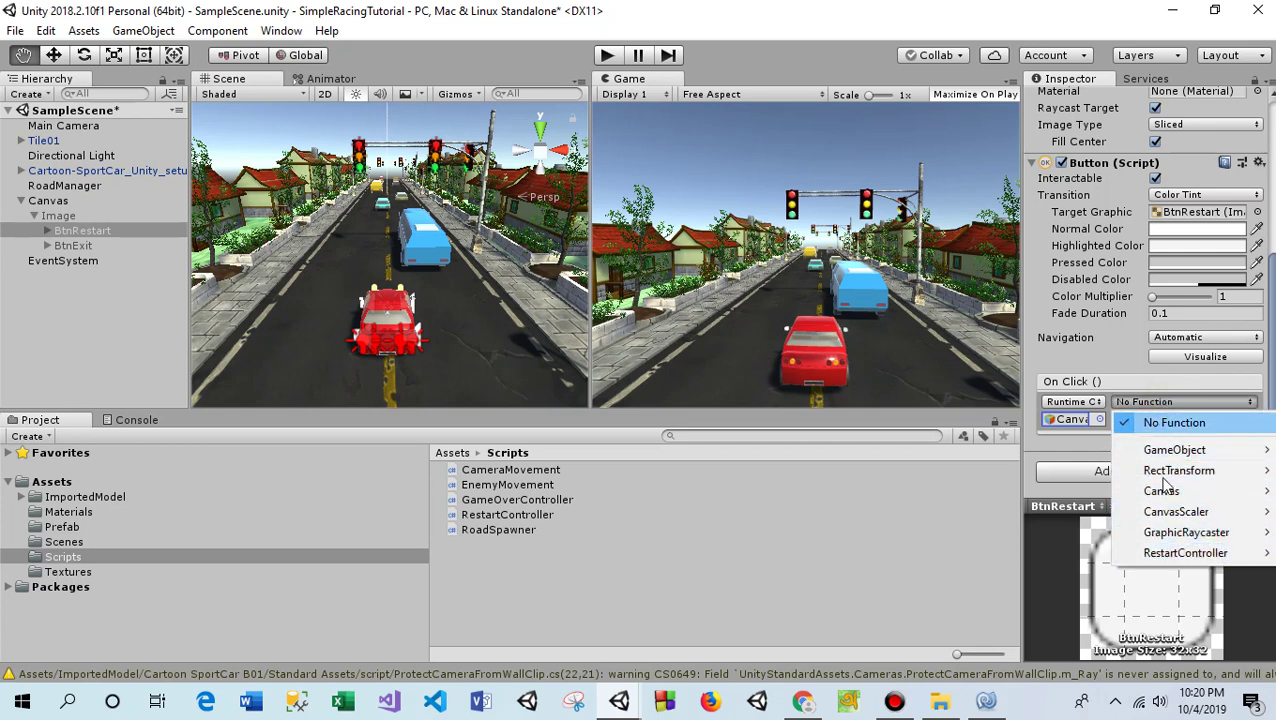
{"action": "mouse_move", "coordinate": [1183, 556]}
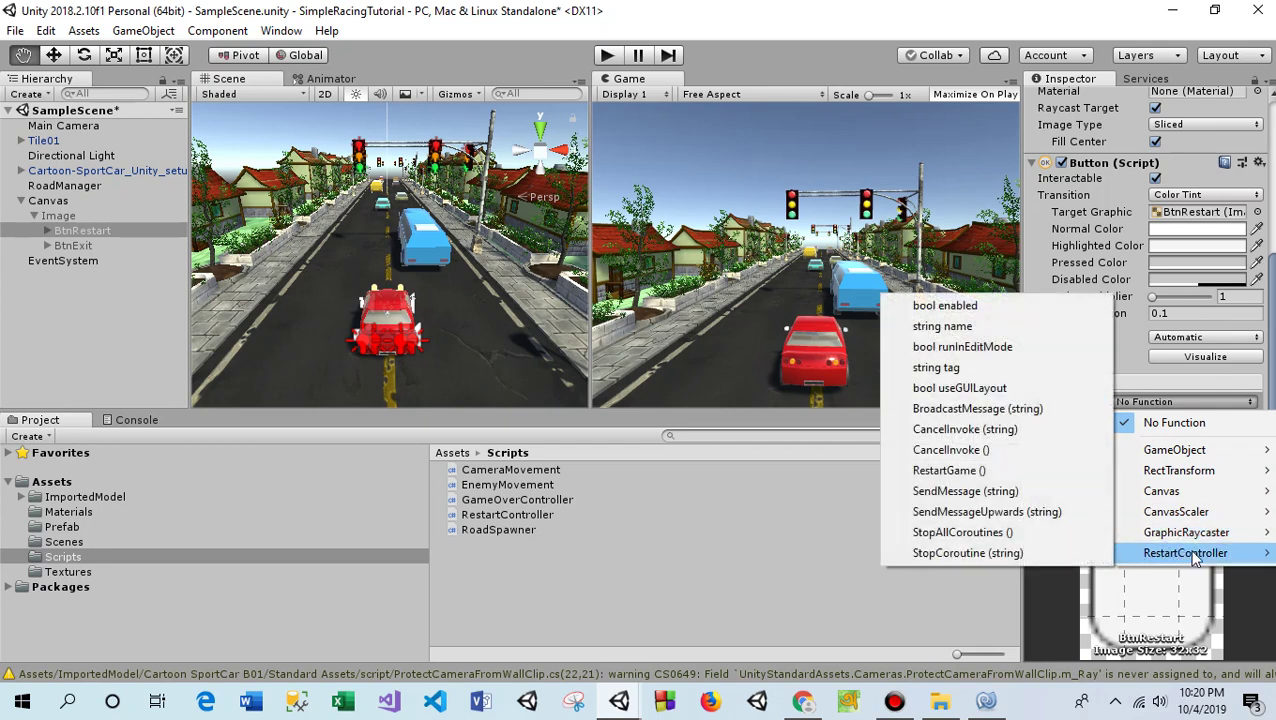
{"action": "left_click", "coordinate": [962, 473]}
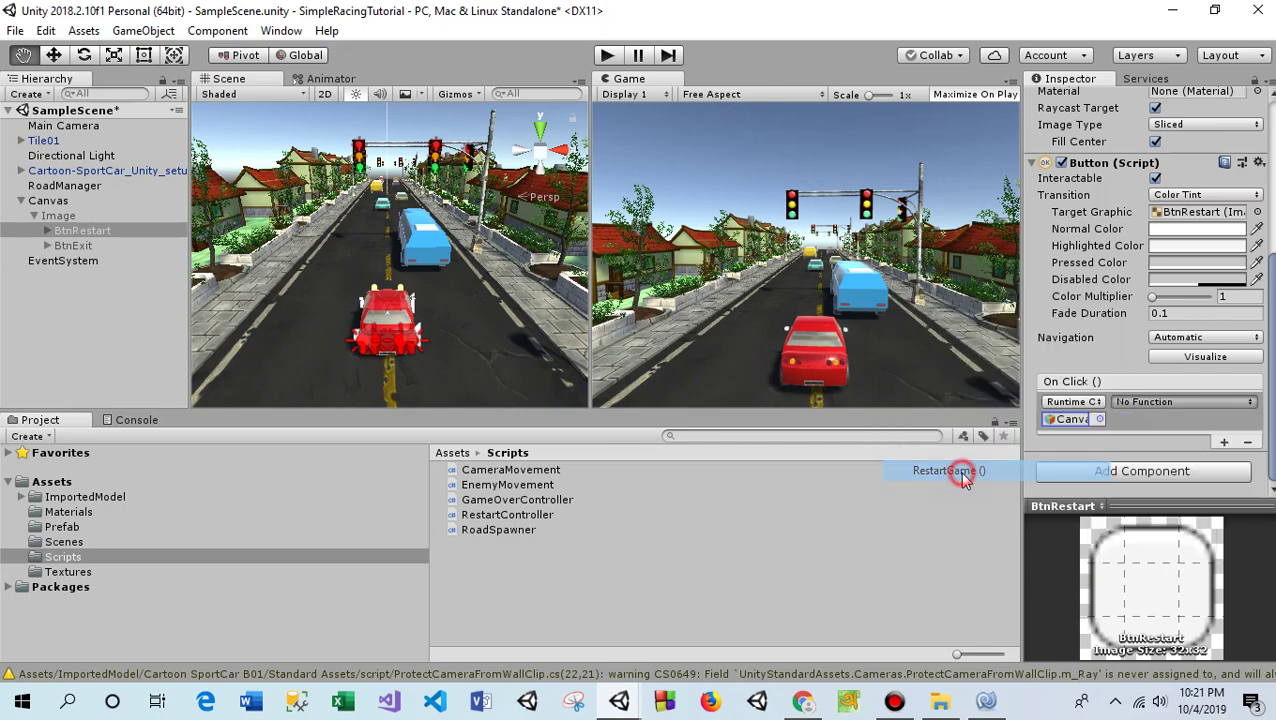
Save SampleScene via File > Save Scene and enter Play mode to test the game.
{"action": "left_click", "coordinate": [535, 561]}
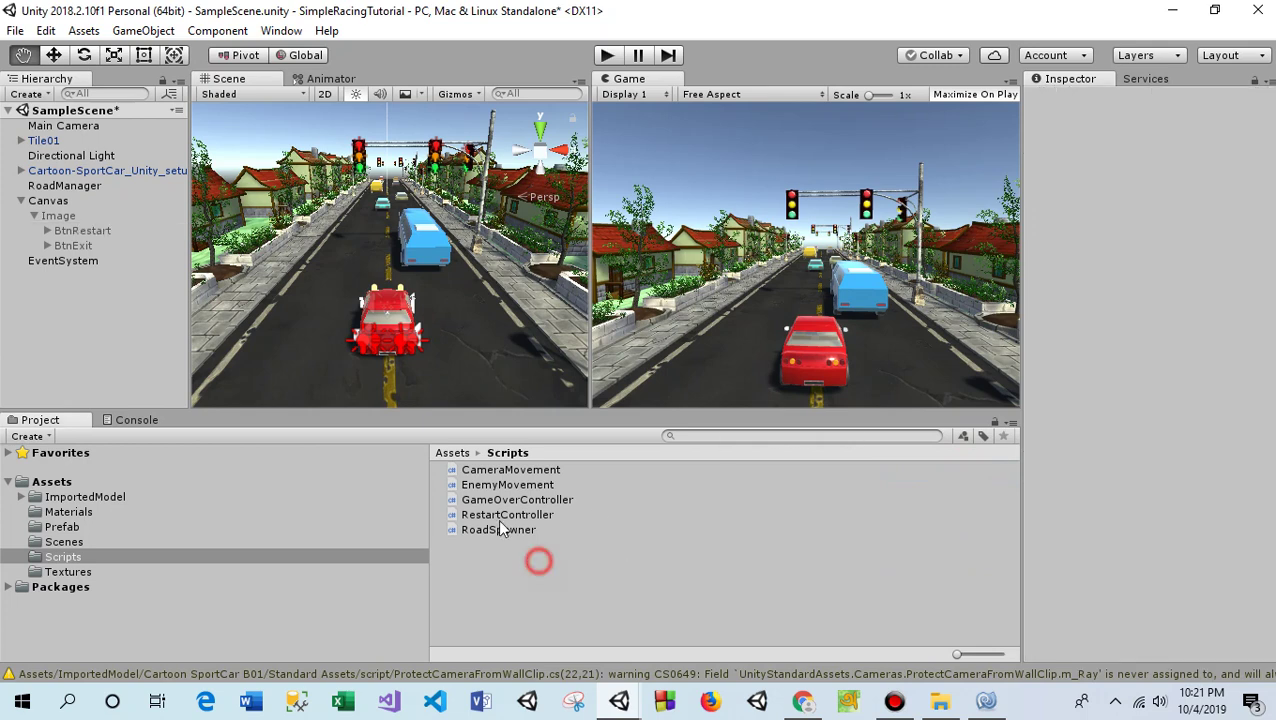
{"action": "left_click", "coordinate": [452, 452]}
{"action": "left_click", "coordinate": [15, 30]}
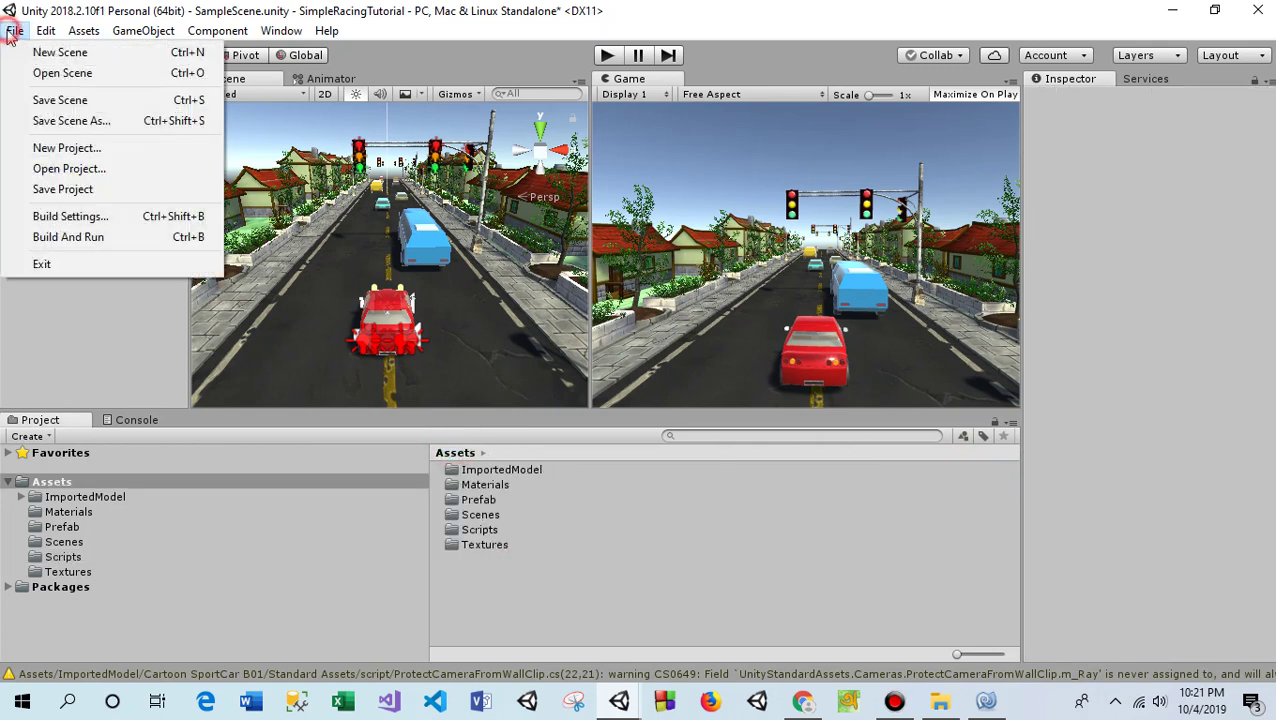
{"action": "left_click", "coordinate": [44, 98]}
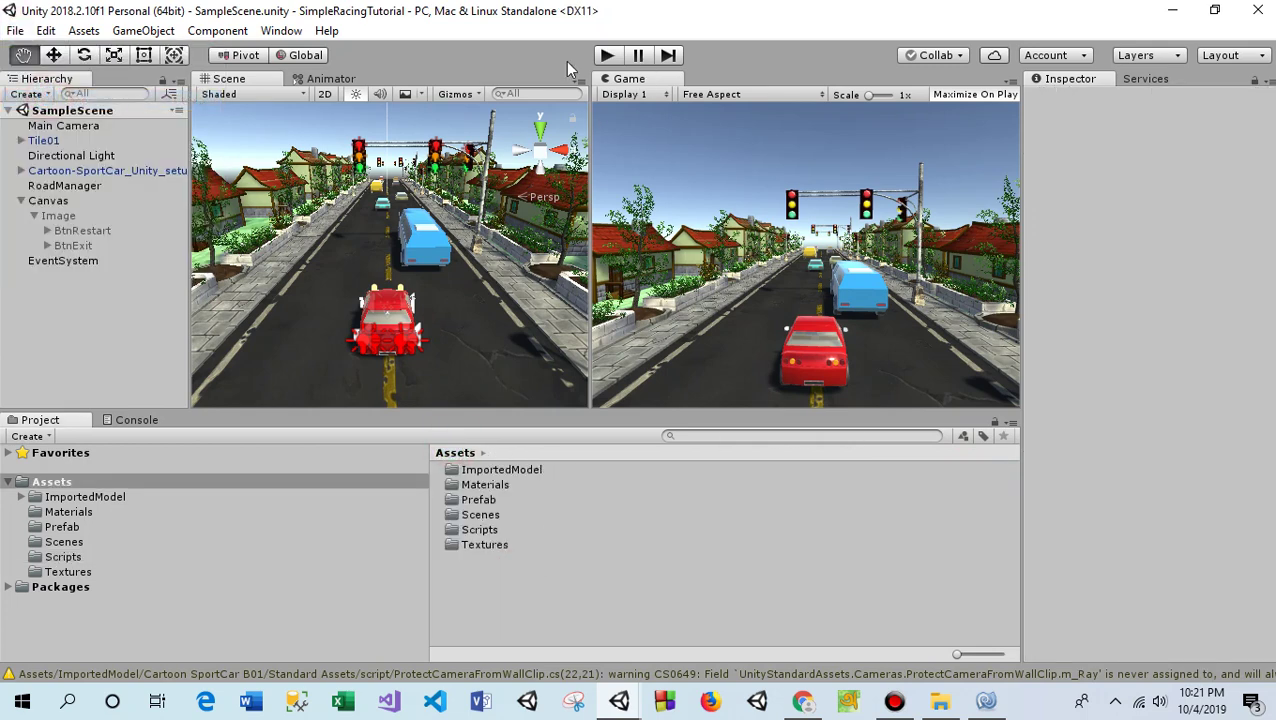
{"action": "left_click", "coordinate": [607, 56]}
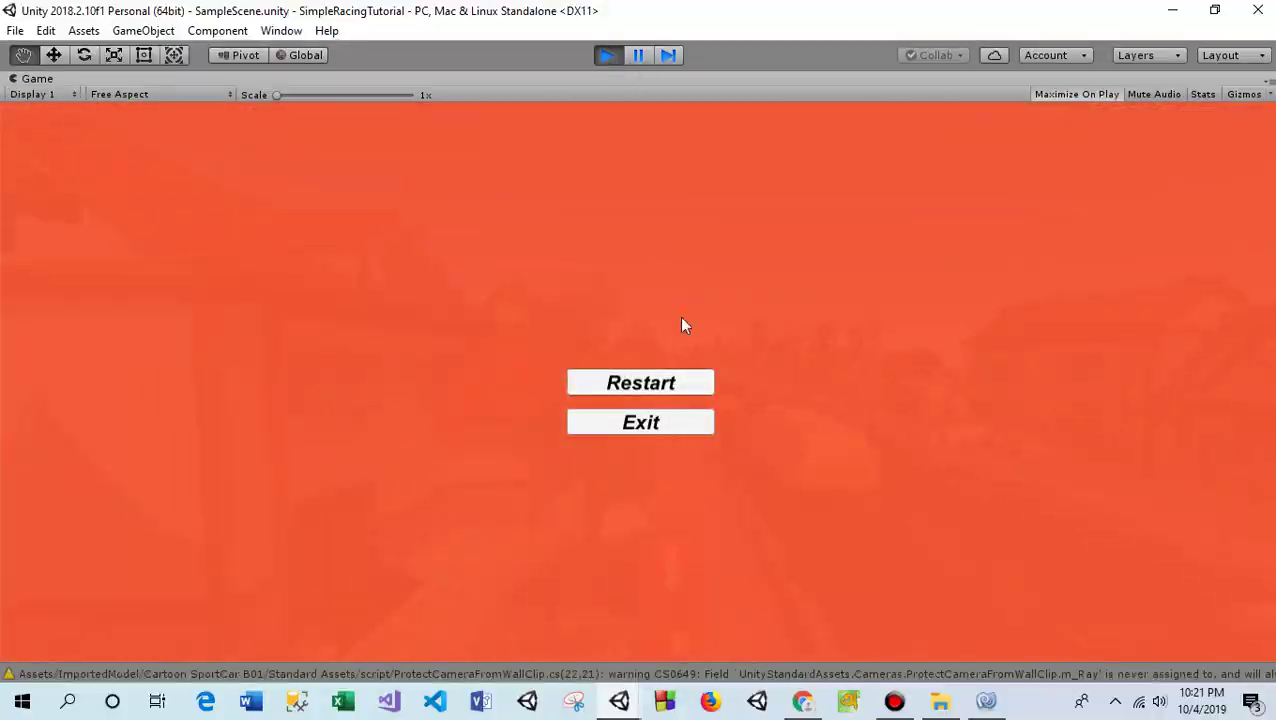
Use Restart twice to reload the race, then steer the red car right through traffic.
{"action": "left_click", "coordinate": [612, 386]}
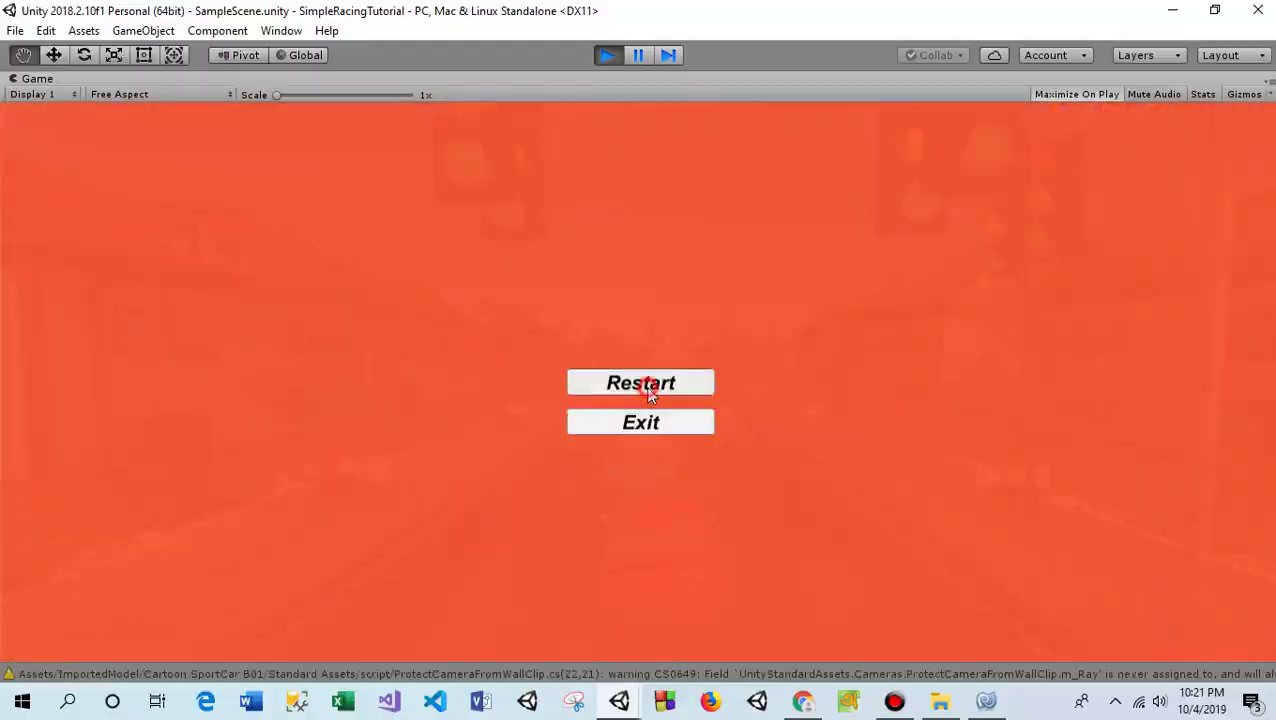
{"action": "left_click", "coordinate": [648, 390]}
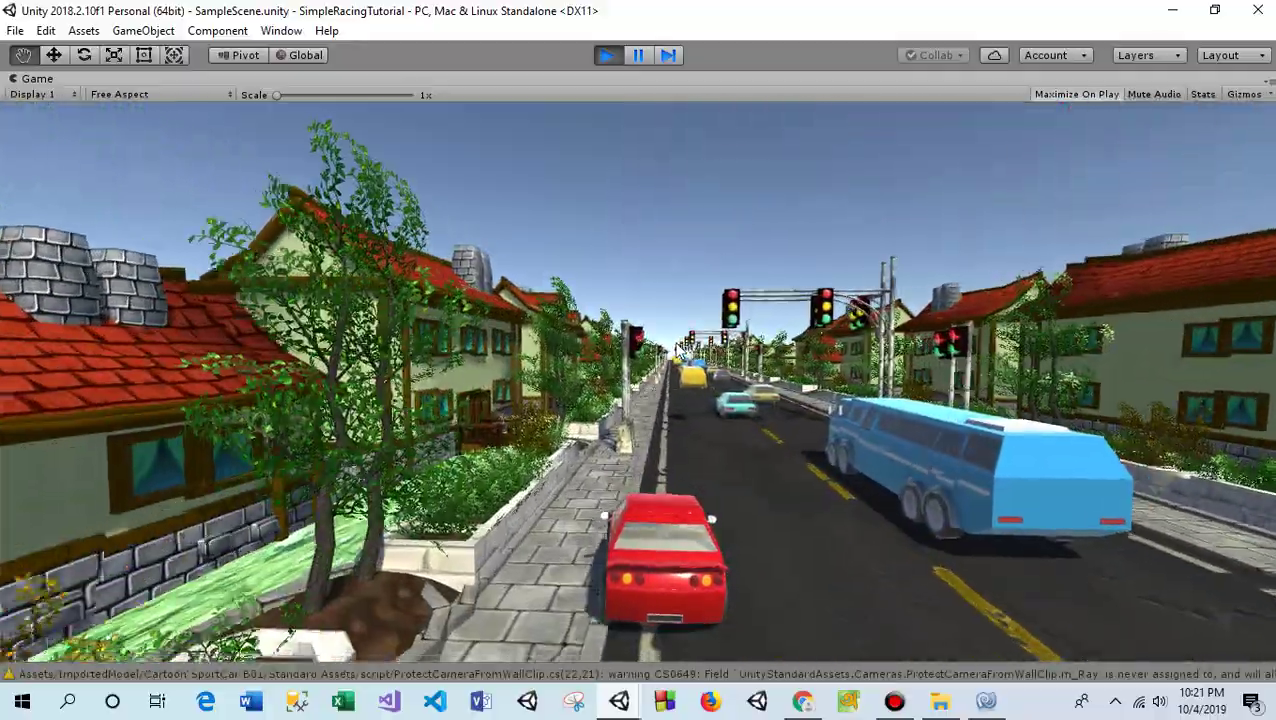
{"action": "key", "text": "Right"}
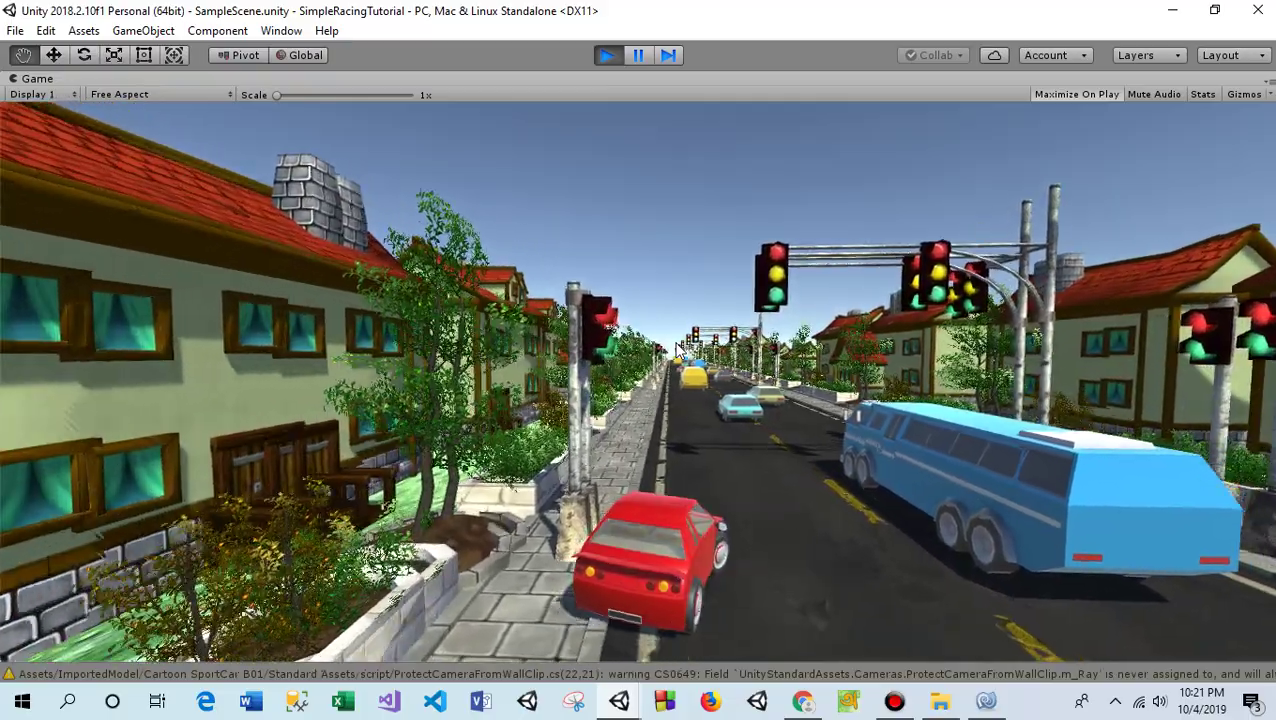